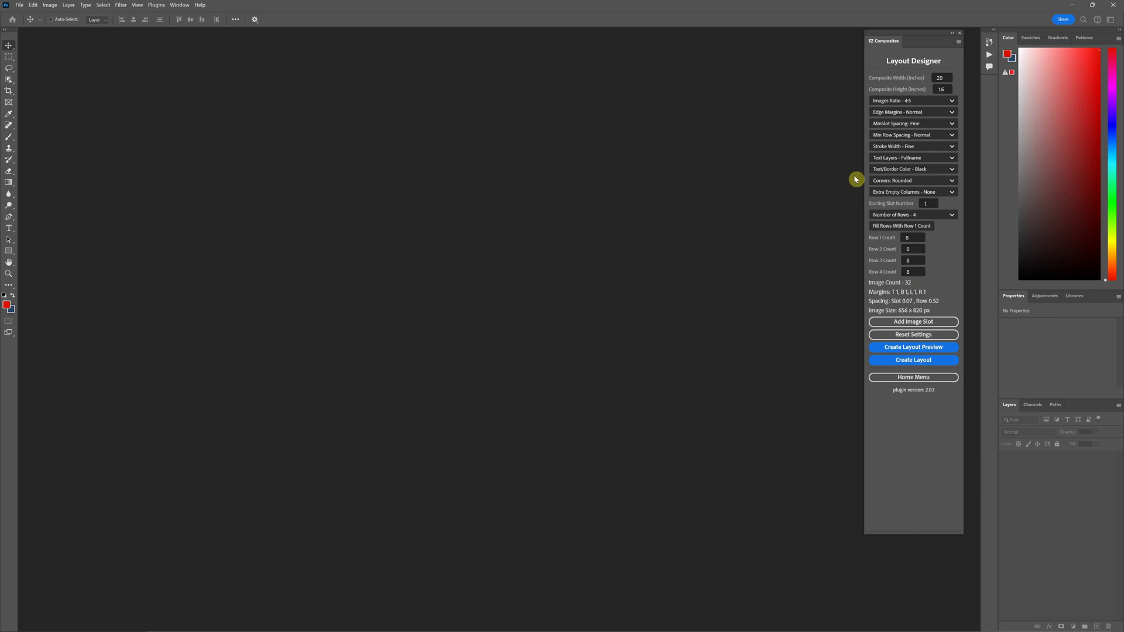
- Try the number of rows at 2 and at 15
{"action": "left_click", "coordinate": [915, 216]}
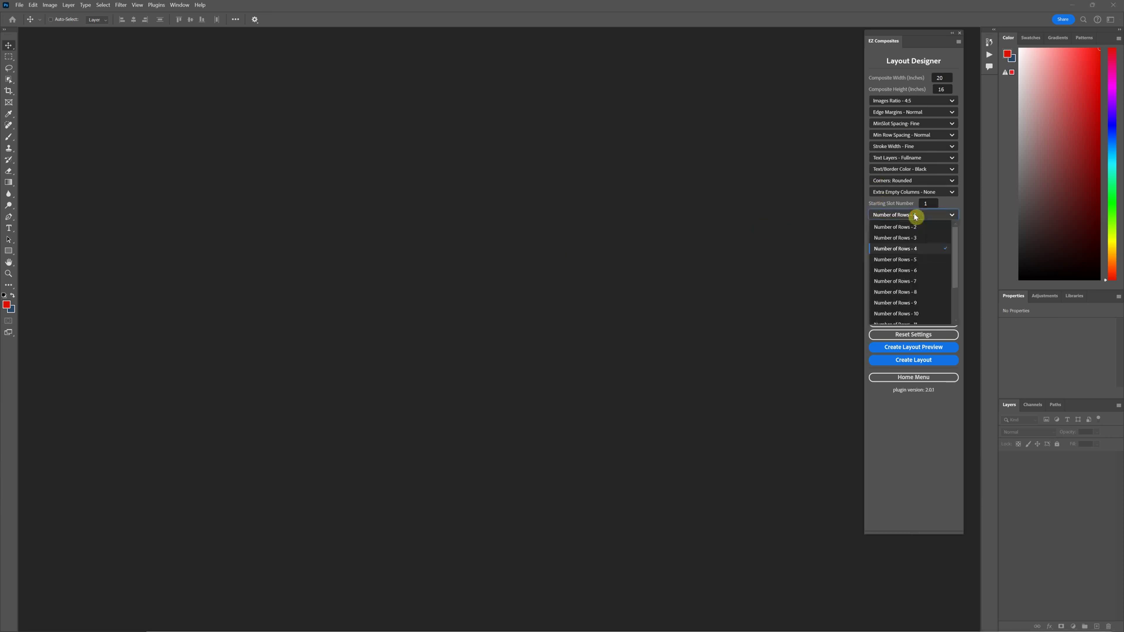
{"action": "left_click", "coordinate": [911, 228]}
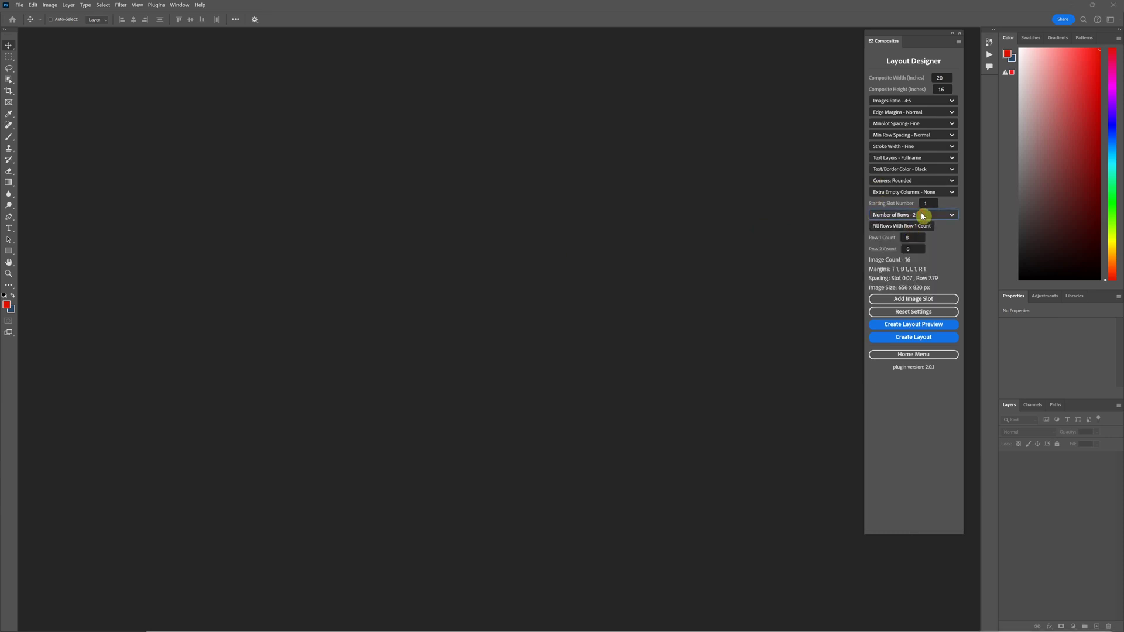
{"action": "left_click", "coordinate": [923, 216]}
{"action": "scroll", "coordinate": [900, 291], "scroll_direction": "down", "scroll_amount": 3}
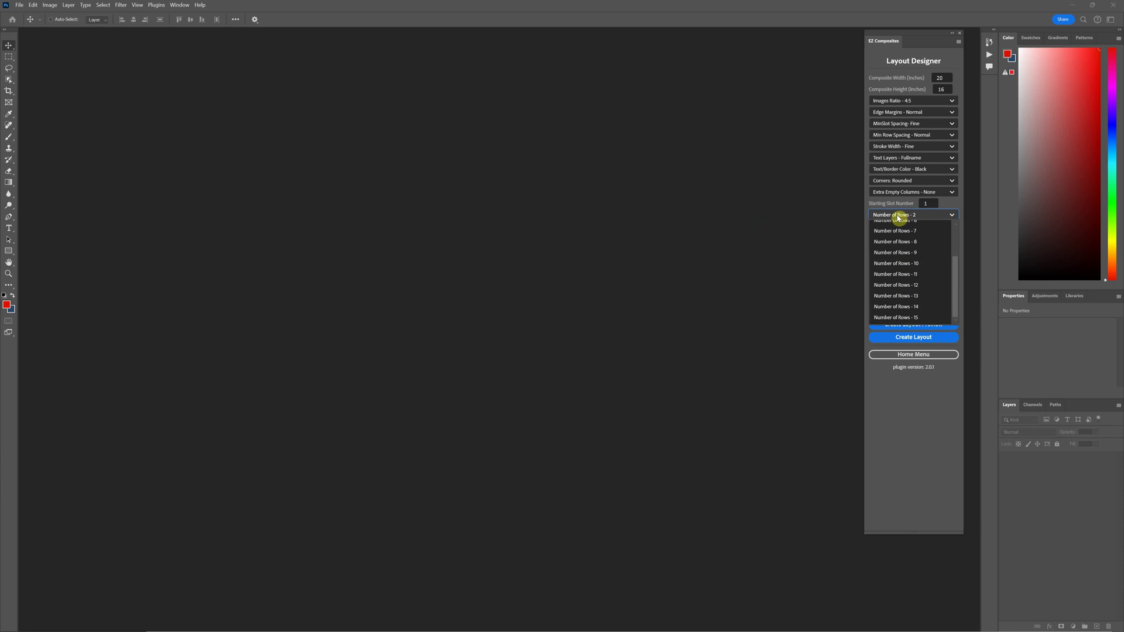
{"action": "left_click", "coordinate": [919, 317]}
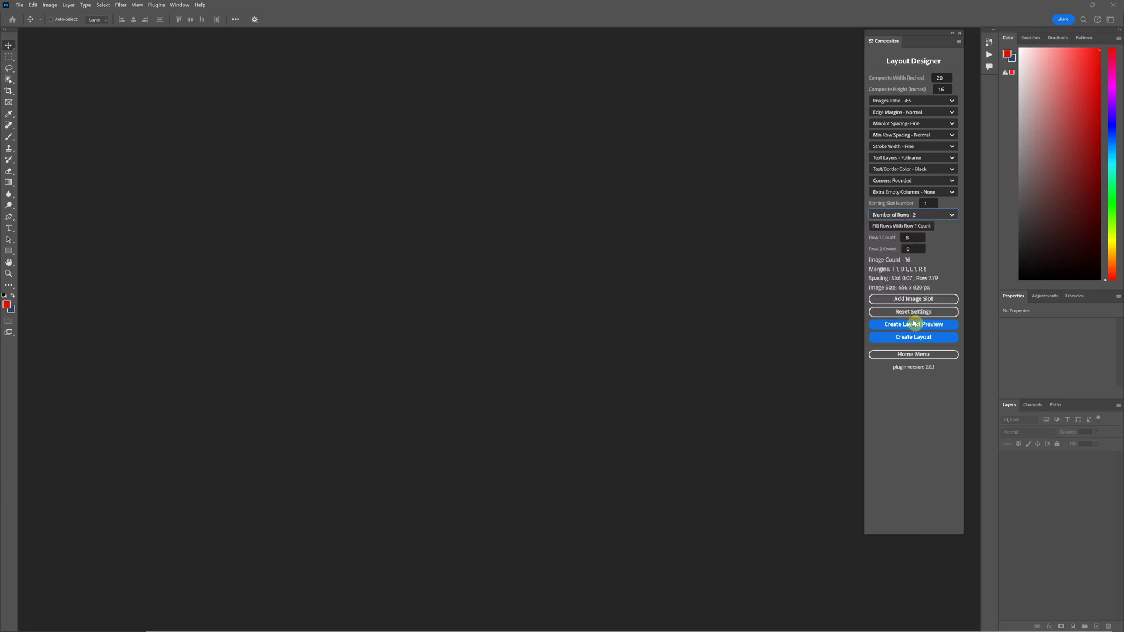
- Shorten the Layout Designer window and stretch it back to fit all the row fields
{"action": "mouse_move", "coordinate": [908, 533]}
{"action": "left_mouse_down"}
{"action": "mouse_move", "coordinate": [901, 397]}
{"action": "mouse_move", "coordinate": [915, 436]}
{"action": "mouse_move", "coordinate": [914, 534]}
{"action": "left_mouse_up"}
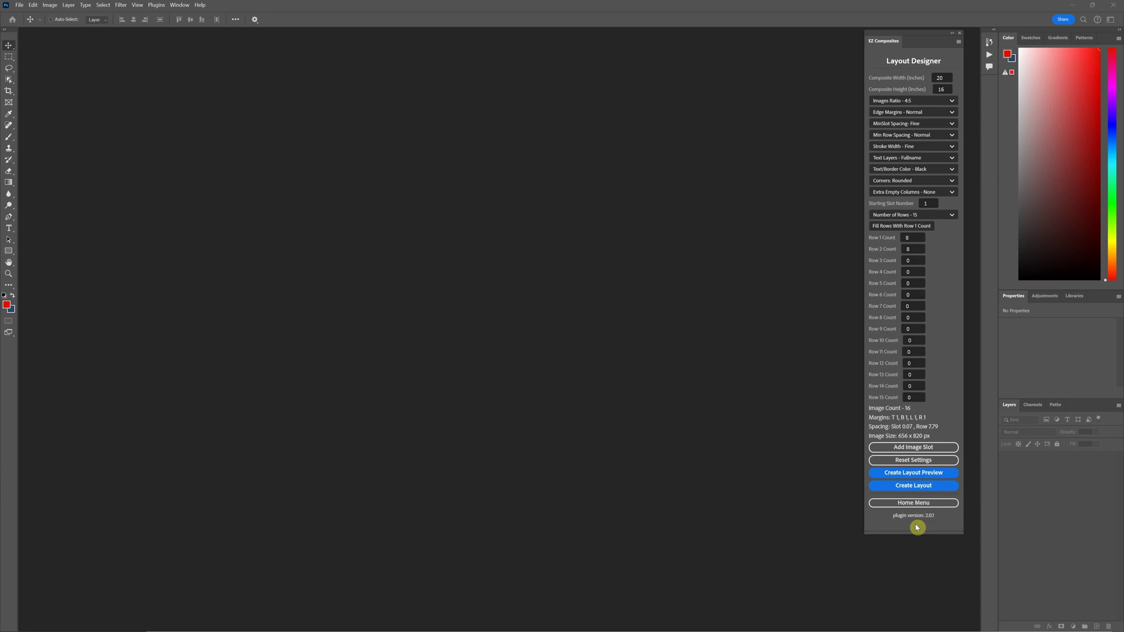
{"action": "left_click_drag", "start_coordinate": [918, 533], "coordinate": [933, 434]}
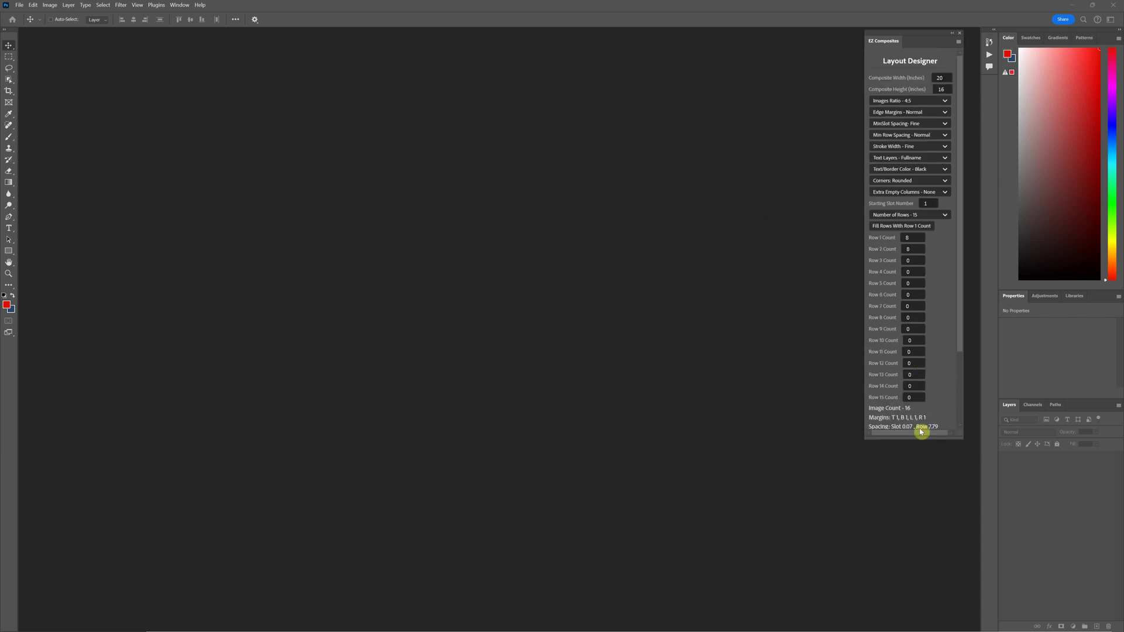
{"action": "left_click_drag", "start_coordinate": [911, 437], "coordinate": [911, 531]}
- Set the number of rows to 7 and fill every row with a count of 12
{"action": "left_click", "coordinate": [930, 217]}
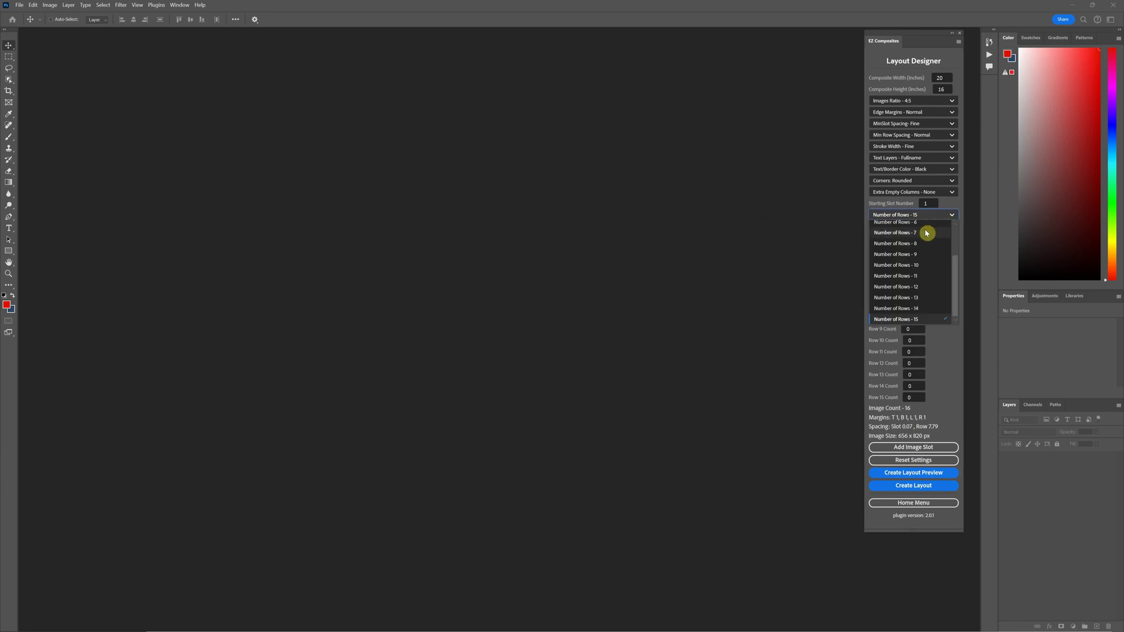
{"action": "left_click", "coordinate": [927, 232]}
{"action": "double_click", "coordinate": [911, 237]}
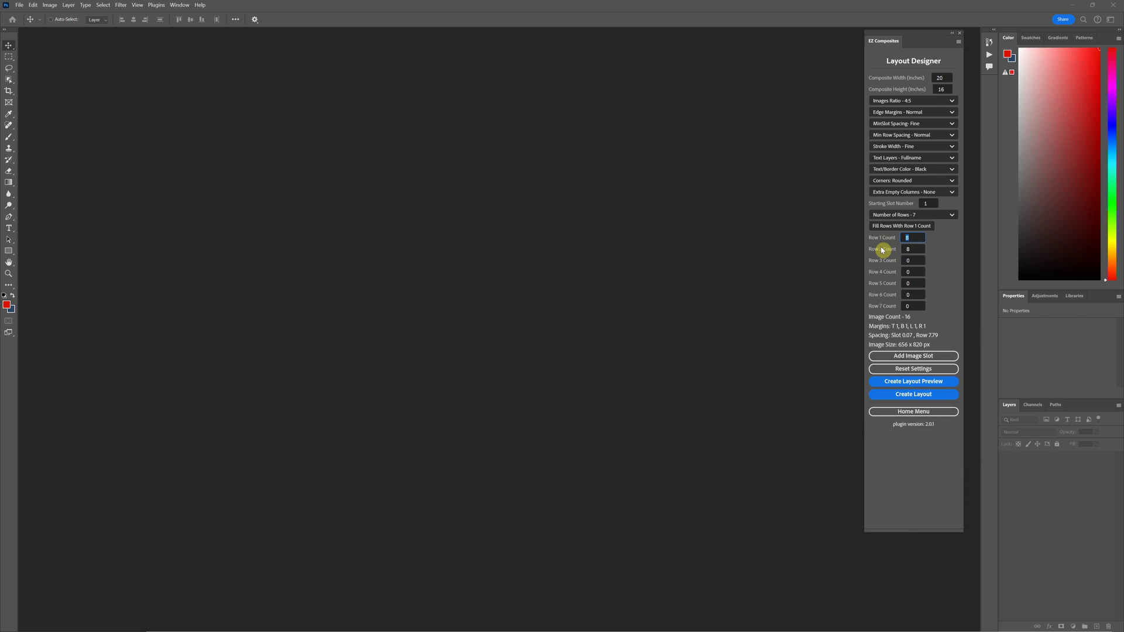
{"action": "type", "text": "12"}
{"action": "left_click", "coordinate": [927, 226]}
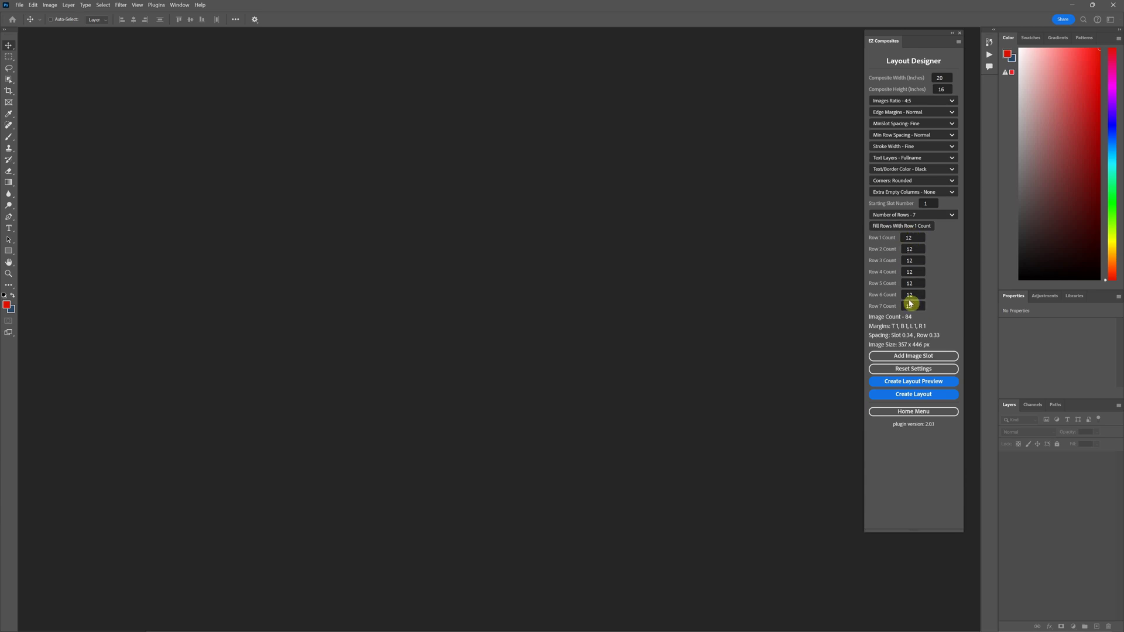
- Set the counts of rows 1 and 7 to 11, rows 2 and 4 to 8, and row 3 to 6
{"action": "double_click", "coordinate": [908, 237]}
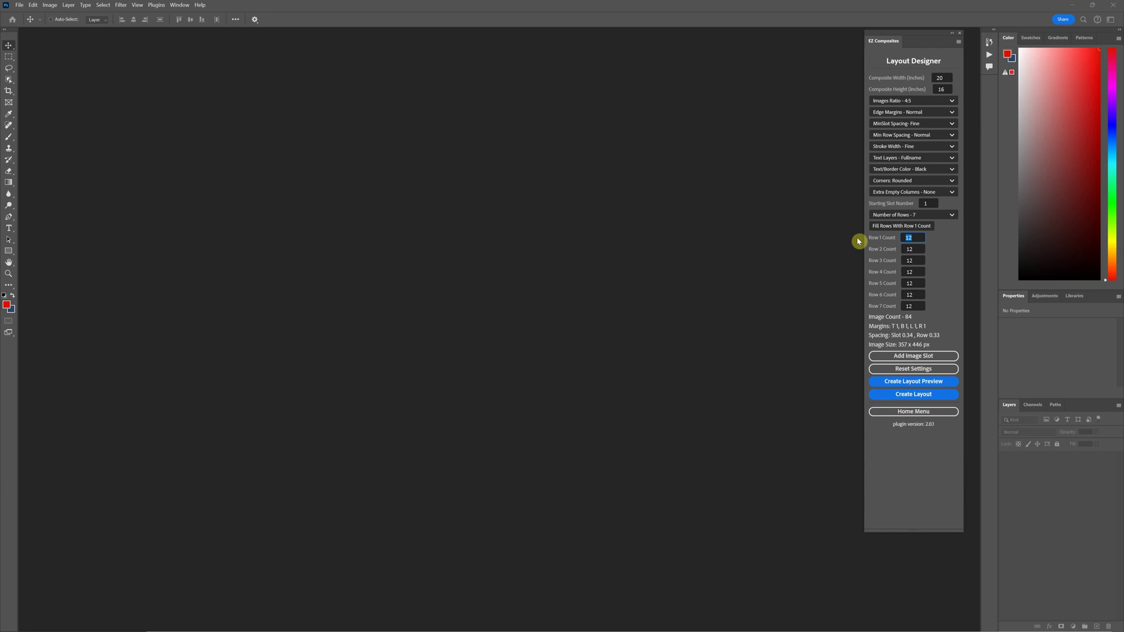
{"action": "type", "text": "11"}
{"action": "double_click", "coordinate": [908, 306]}
{"action": "type", "text": "1"}
{"action": "left_click", "coordinate": [908, 251]}
{"action": "type", "text": "8"}
{"action": "key", "text": "Tab"}
{"action": "key", "text": "Tab"}
{"action": "type", "text": "8"}
{"action": "left_click", "coordinate": [910, 305]}
{"action": "type", "text": "1"}
{"action": "left_click", "coordinate": [911, 238]}
{"action": "key", "text": "BackSpace"}
{"action": "type", "text": "11"}
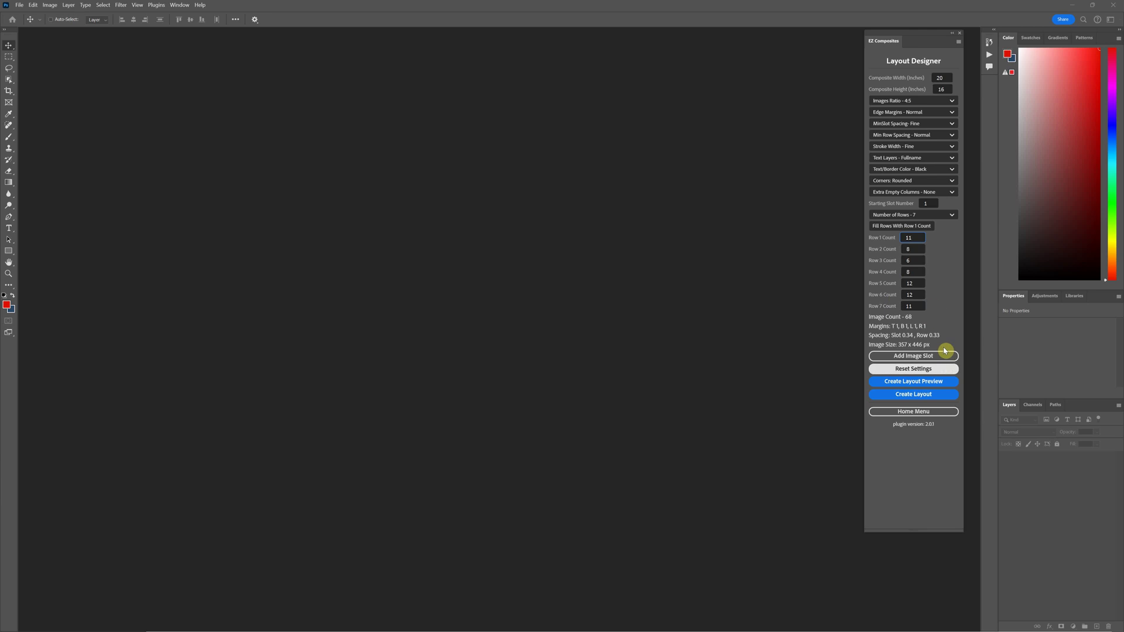
- Create a layout preview from the current row counts and dismiss the completion message
{"action": "left_click", "coordinate": [943, 382]}
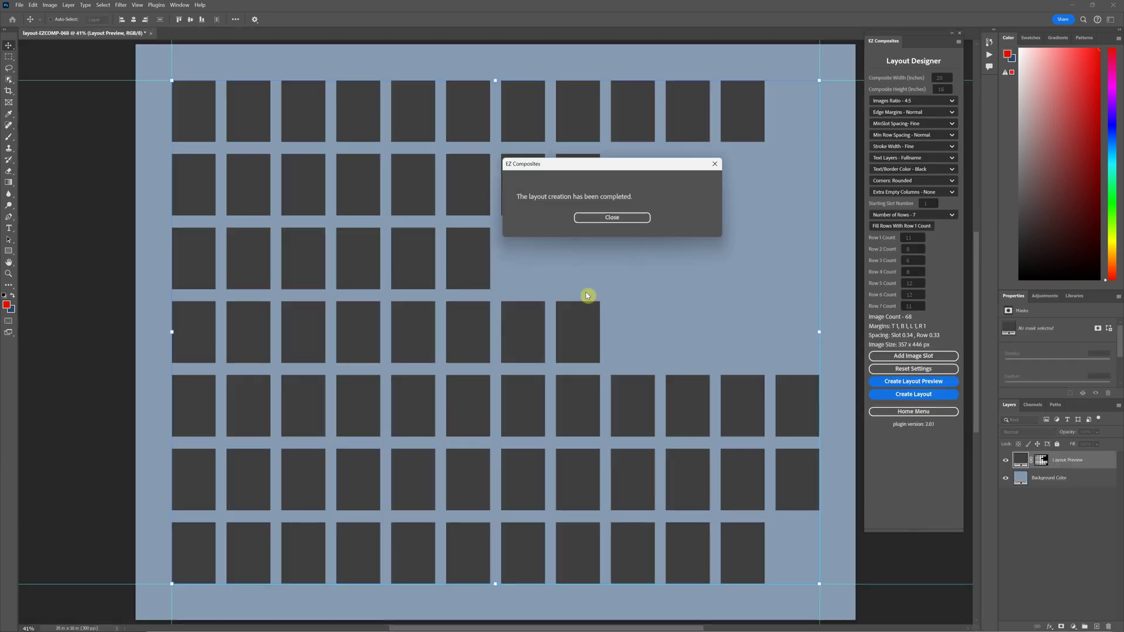
{"action": "left_click", "coordinate": [613, 224]}
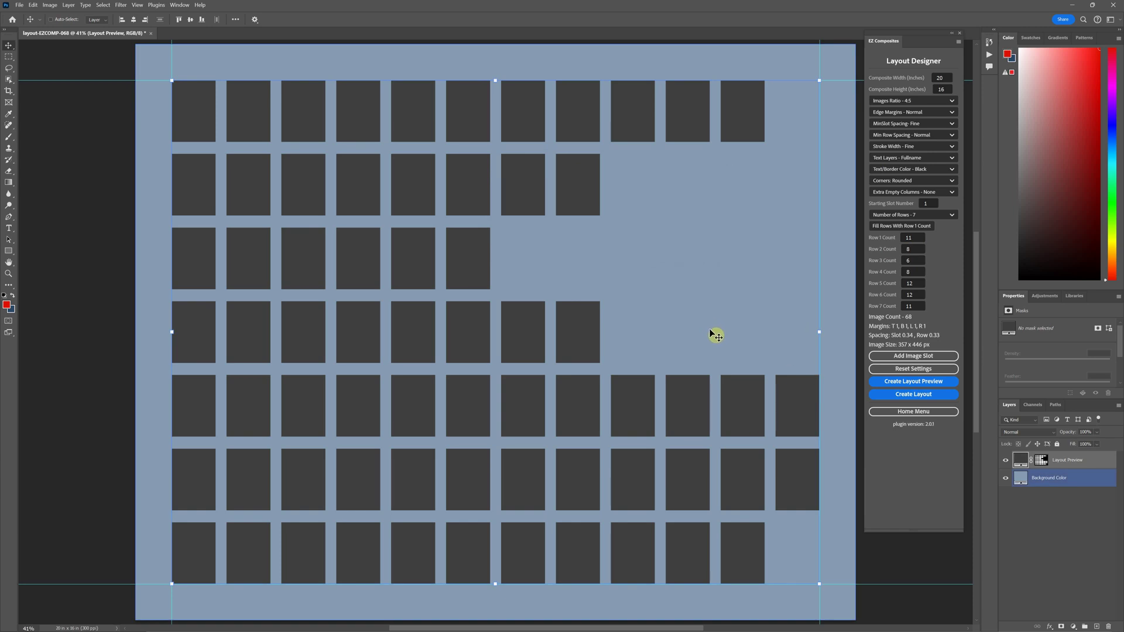
- Try the Razor minimum slot spacing and return it to Fine
{"action": "left_click", "coordinate": [926, 127]}
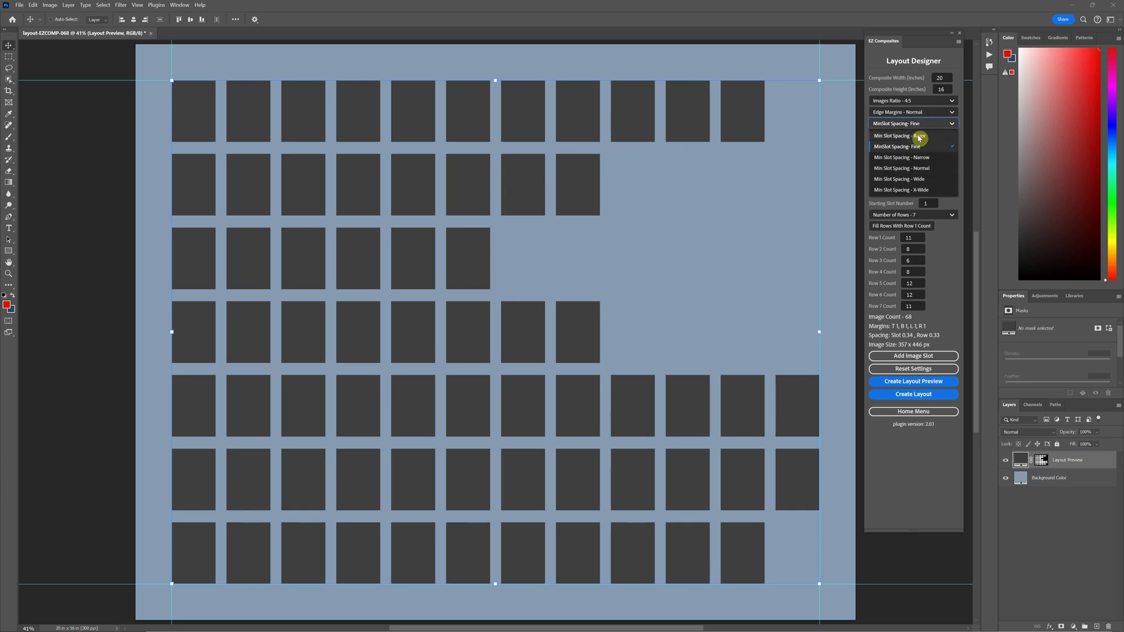
{"action": "left_click", "coordinate": [920, 137]}
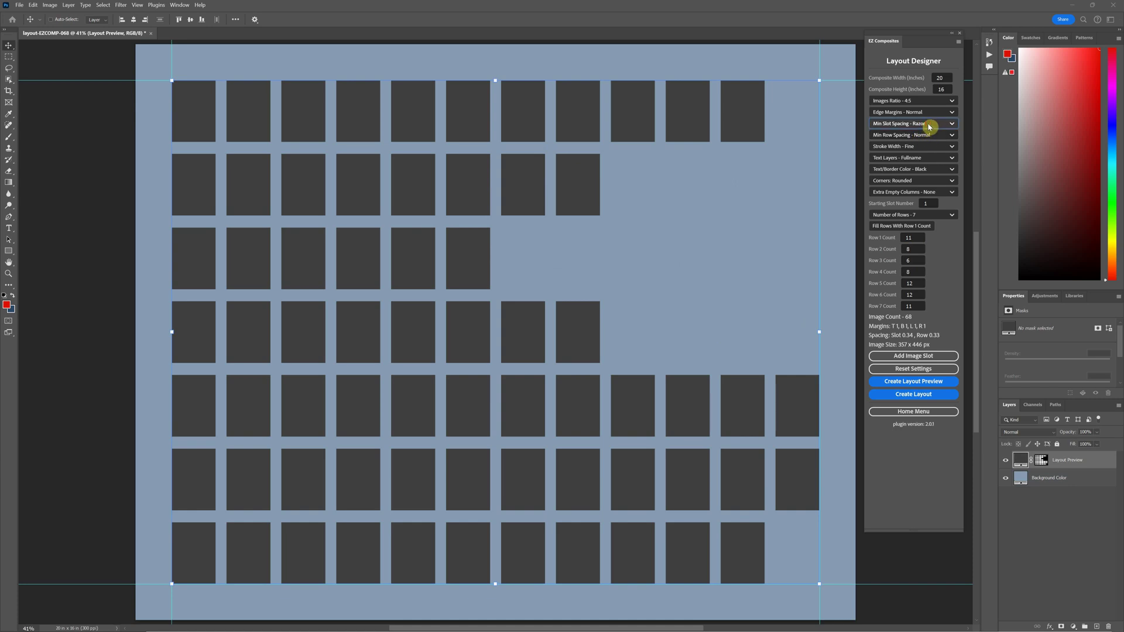
{"action": "left_click", "coordinate": [930, 127]}
{"action": "left_click", "coordinate": [931, 147]}
- Set the minimum row spacing to Narrow and create a new layout preview
{"action": "left_click", "coordinate": [933, 136]}
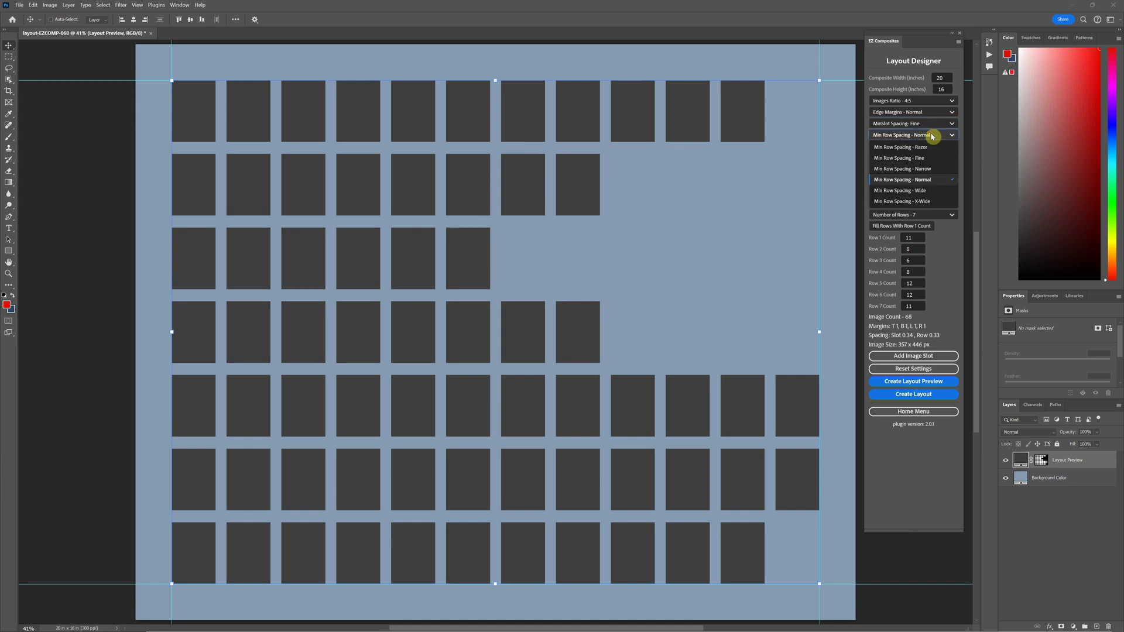
{"action": "left_click", "coordinate": [931, 169]}
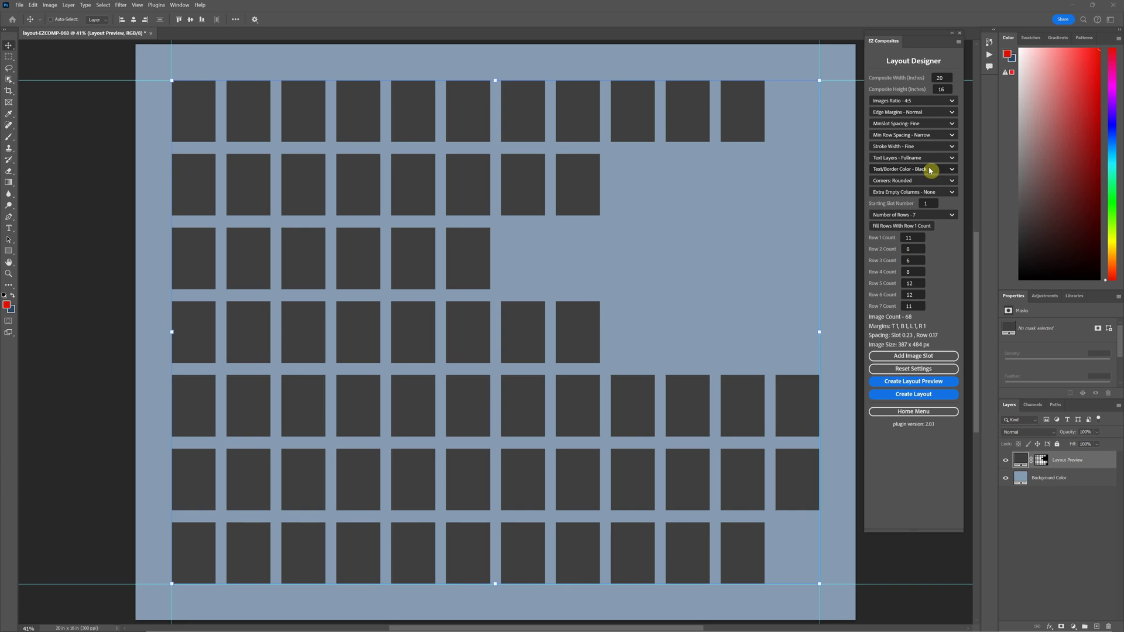
{"action": "left_click", "coordinate": [928, 394]}
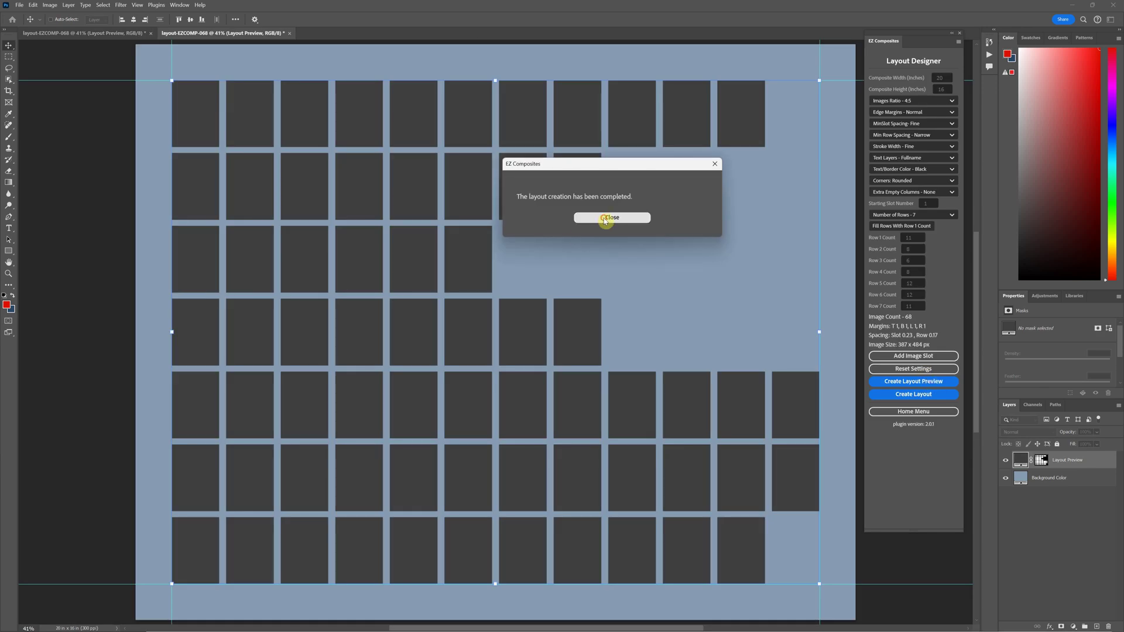
{"action": "left_click", "coordinate": [606, 219]}
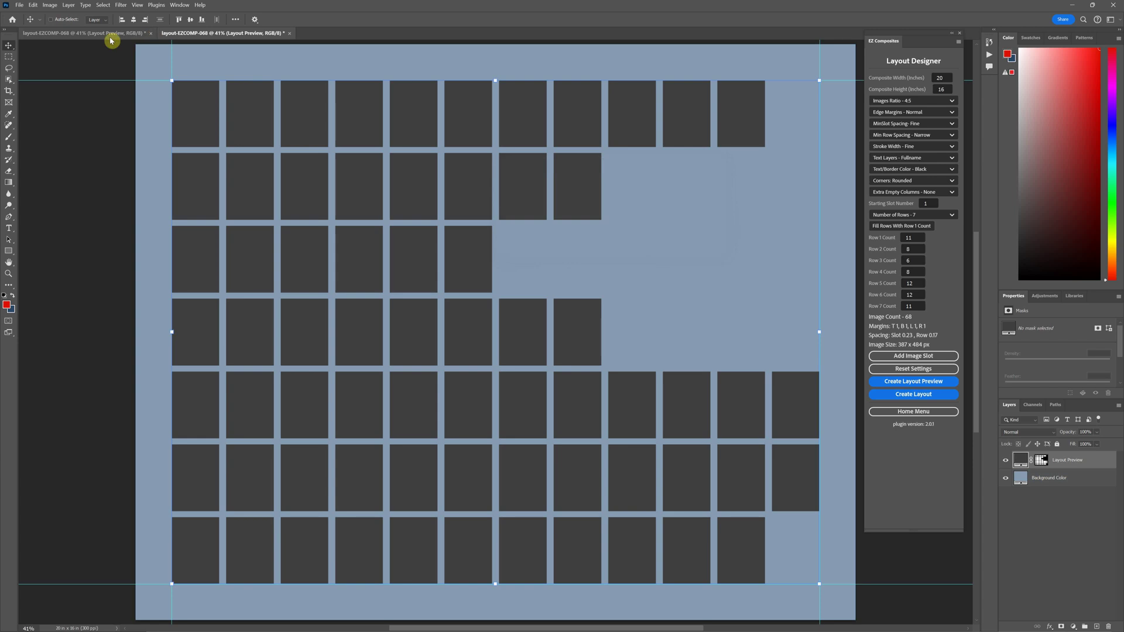
- Close the earlier layout preview without saving and create the full layout with numbered image slots
{"action": "left_click", "coordinate": [151, 34]}
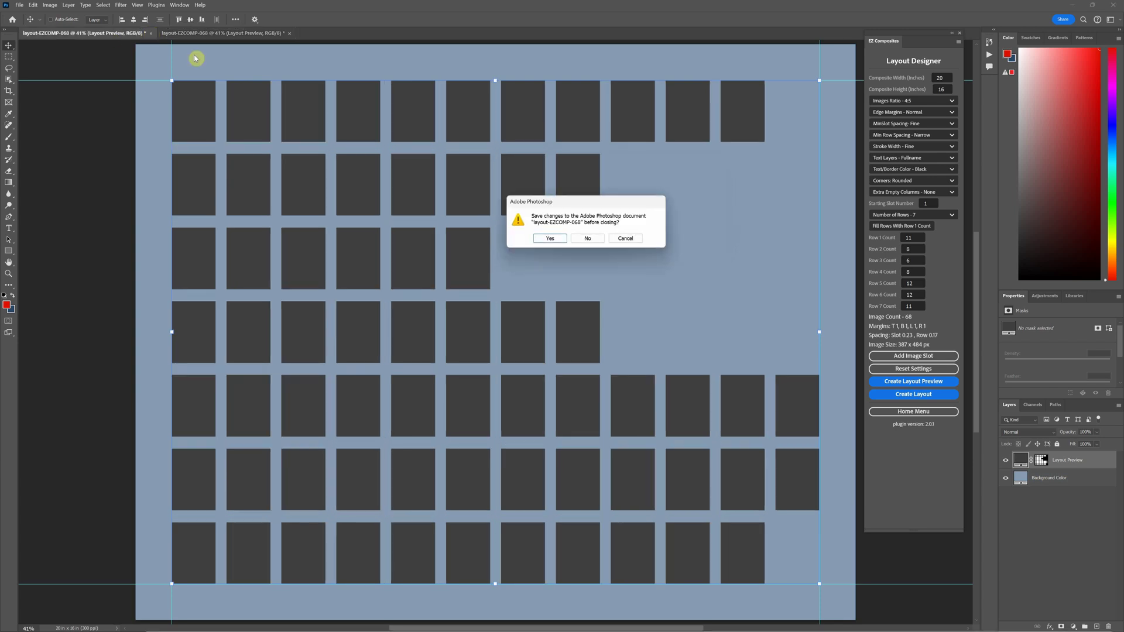
{"action": "left_click", "coordinate": [587, 238]}
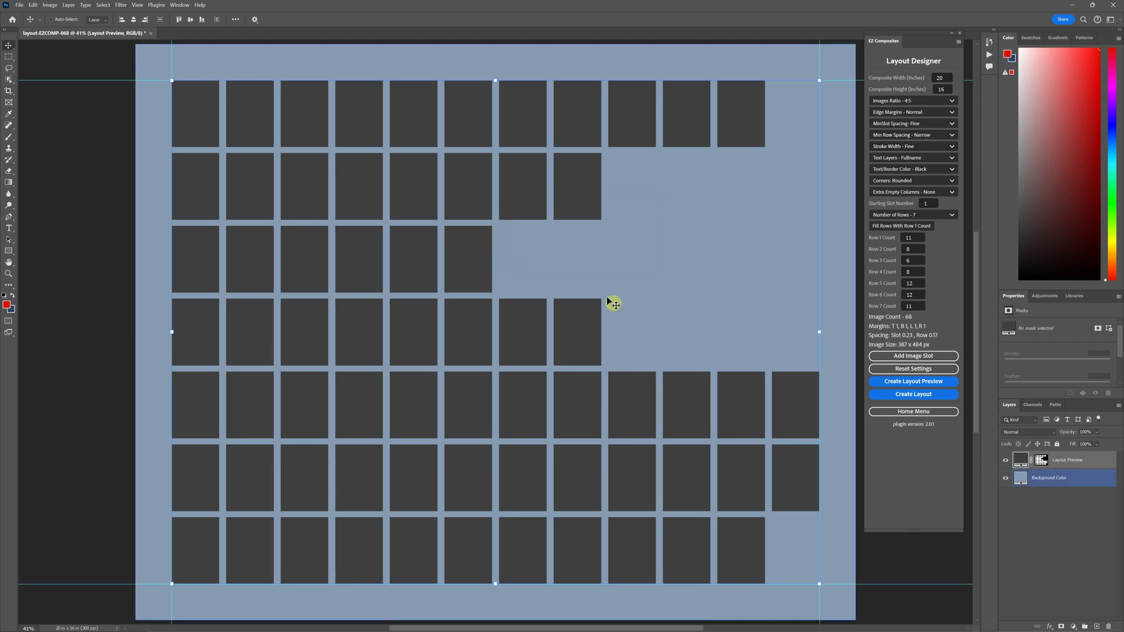
{"action": "left_click", "coordinate": [920, 396]}
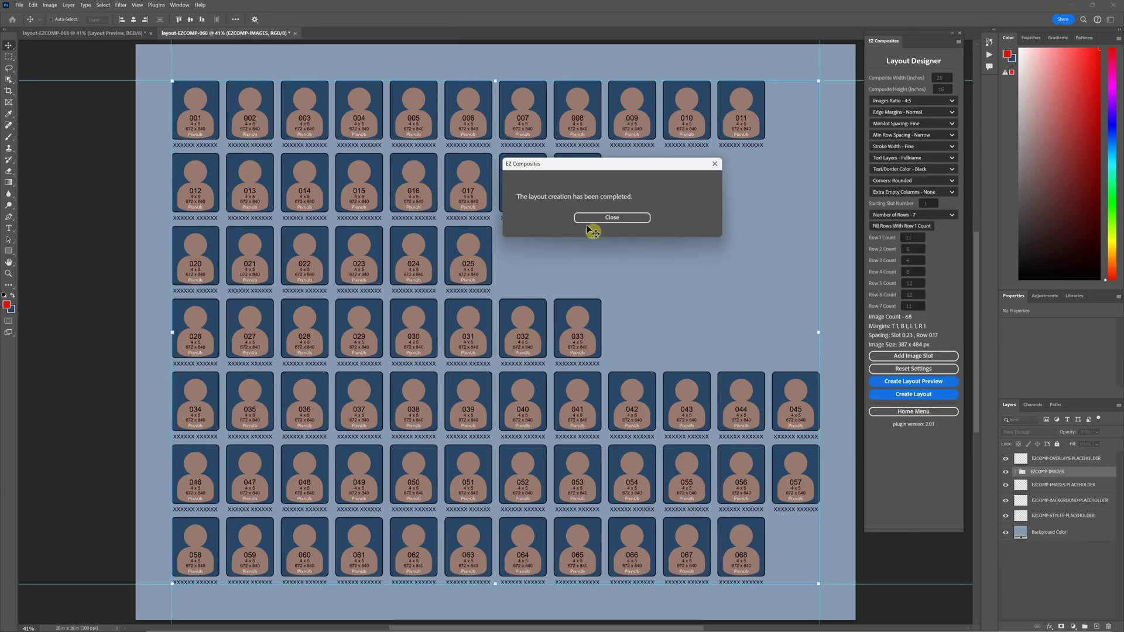
{"action": "left_click", "coordinate": [600, 219]}
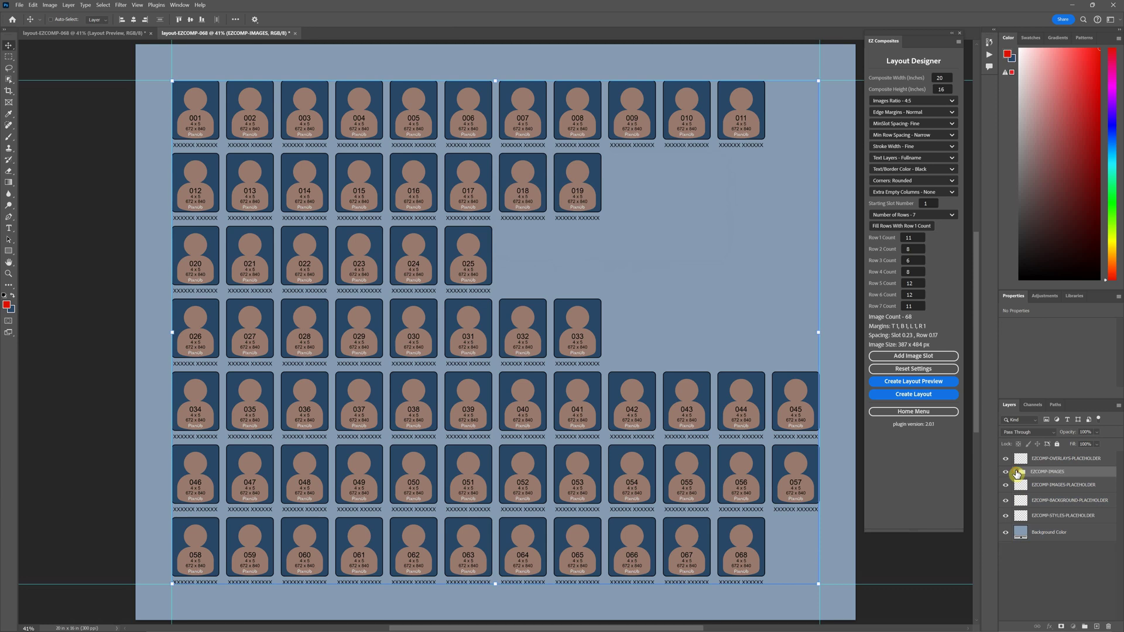
- Expand the EZCOMP-IMAGES group, locate slot 024 with Auto-Select, and select its collapsed ROW-3 group with Auto-Select off again
{"action": "left_click", "coordinate": [1017, 473]}
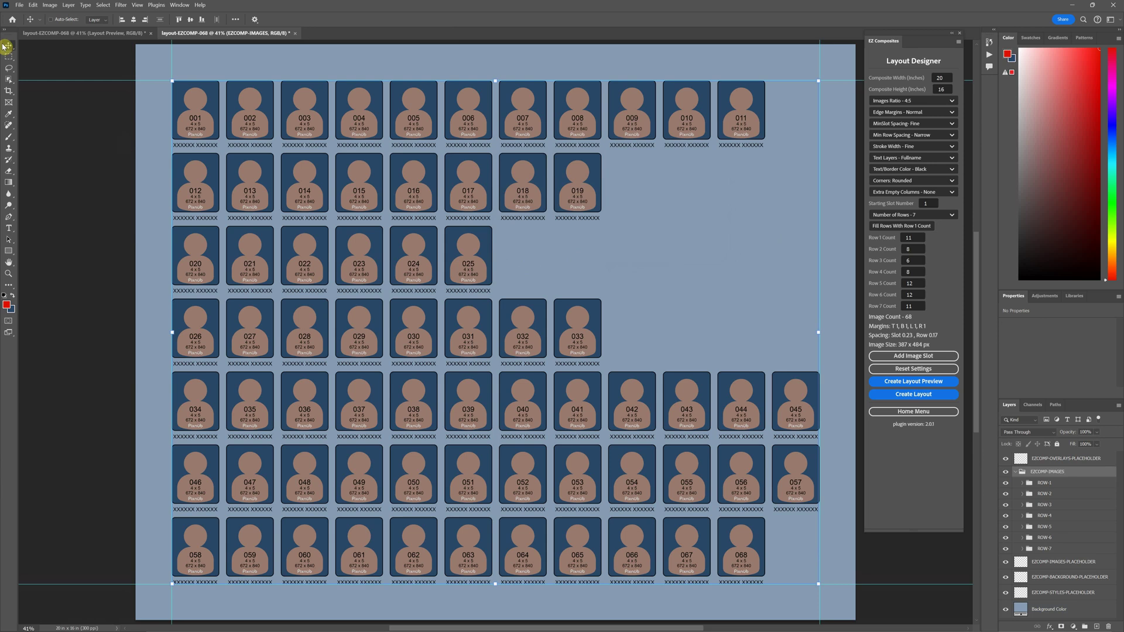
{"action": "left_click", "coordinate": [52, 20]}
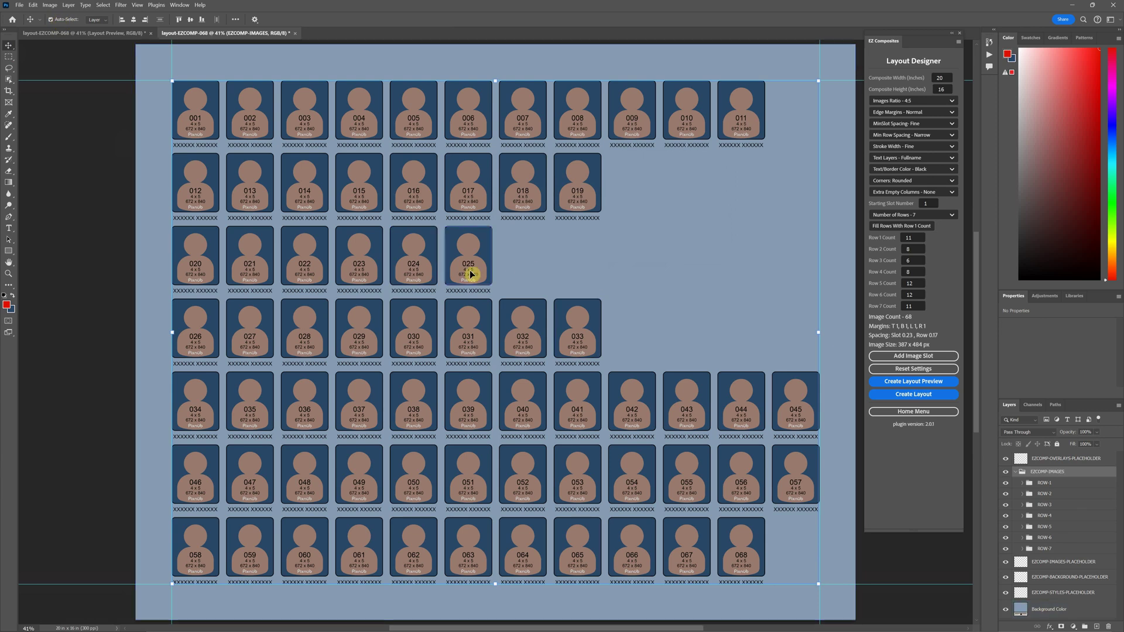
{"action": "left_click", "coordinate": [433, 272]}
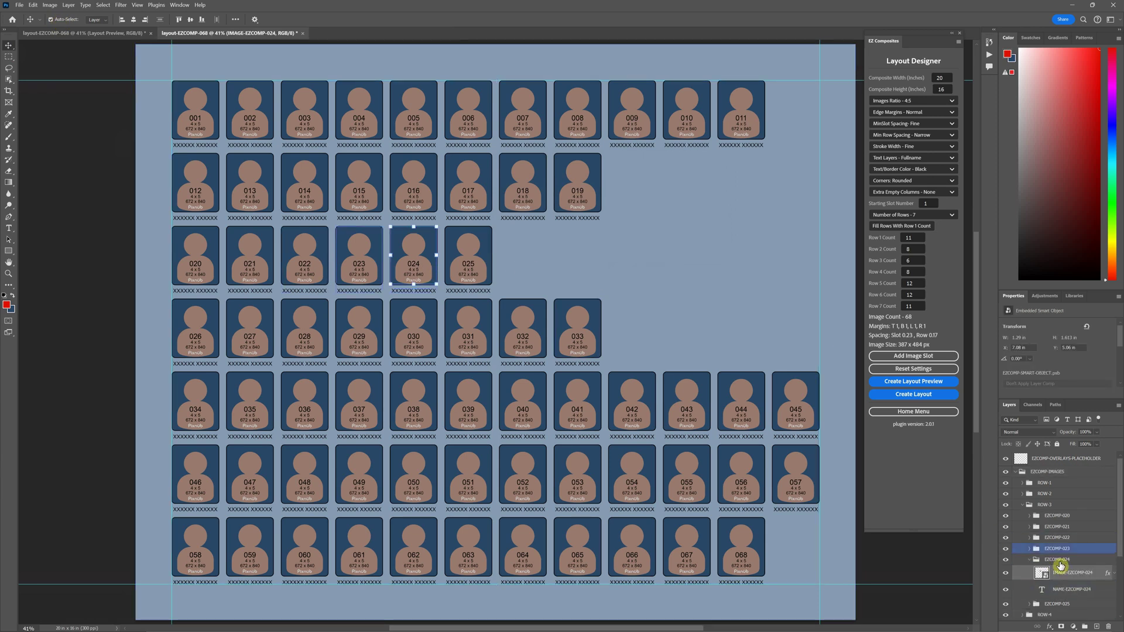
{"action": "left_click", "coordinate": [1044, 505]}
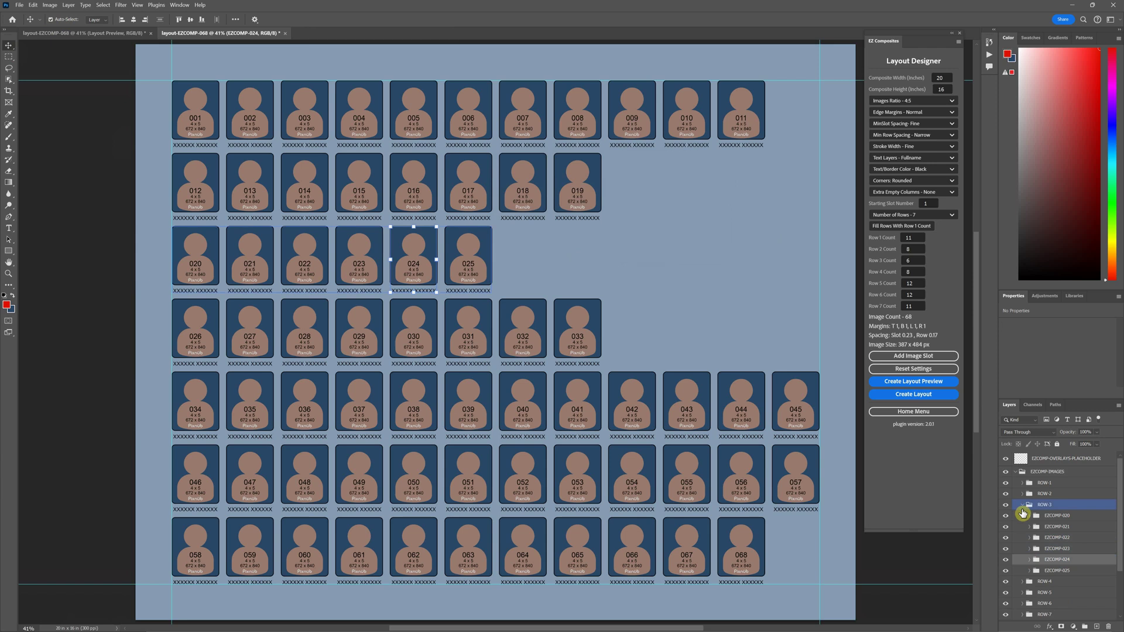
{"action": "left_click", "coordinate": [1023, 505]}
{"action": "left_click", "coordinate": [57, 21]}
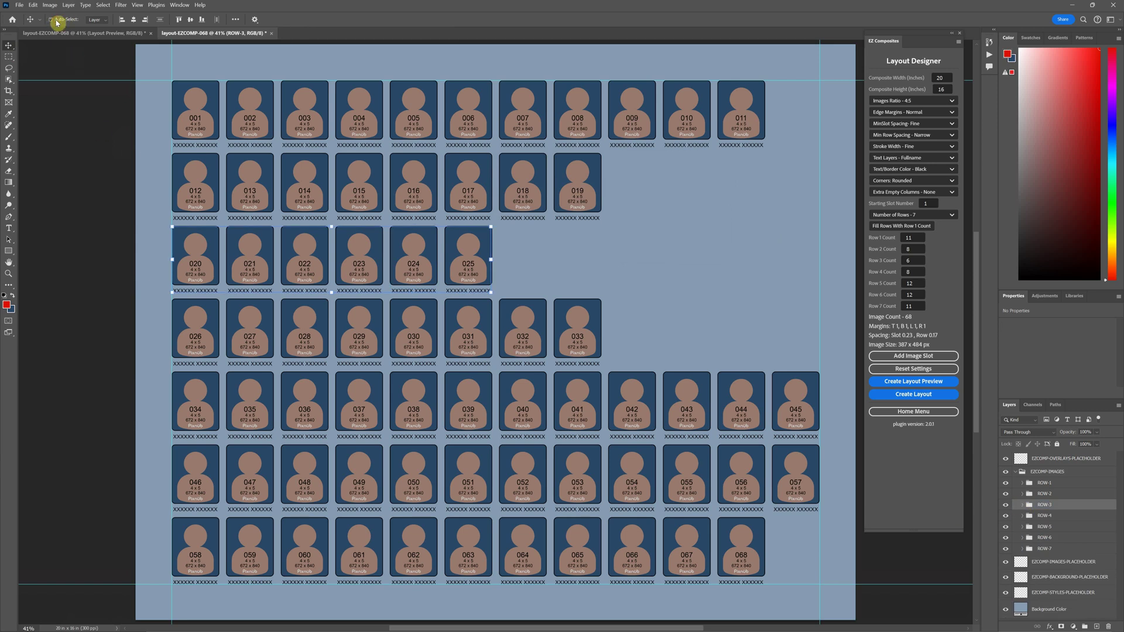
- Set the Move tool's alignment reference to Canvas
{"action": "left_click", "coordinate": [236, 20]}
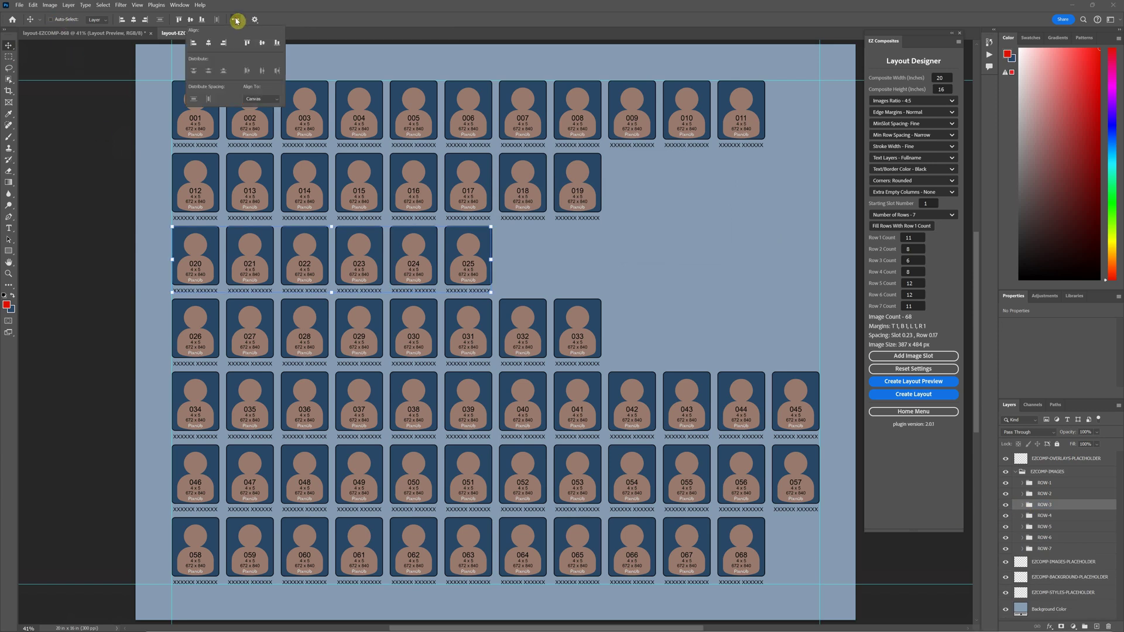
{"action": "left_click", "coordinate": [261, 99]}
{"action": "left_click", "coordinate": [264, 109]}
{"action": "left_click", "coordinate": [274, 100]}
{"action": "left_click", "coordinate": [252, 106]}
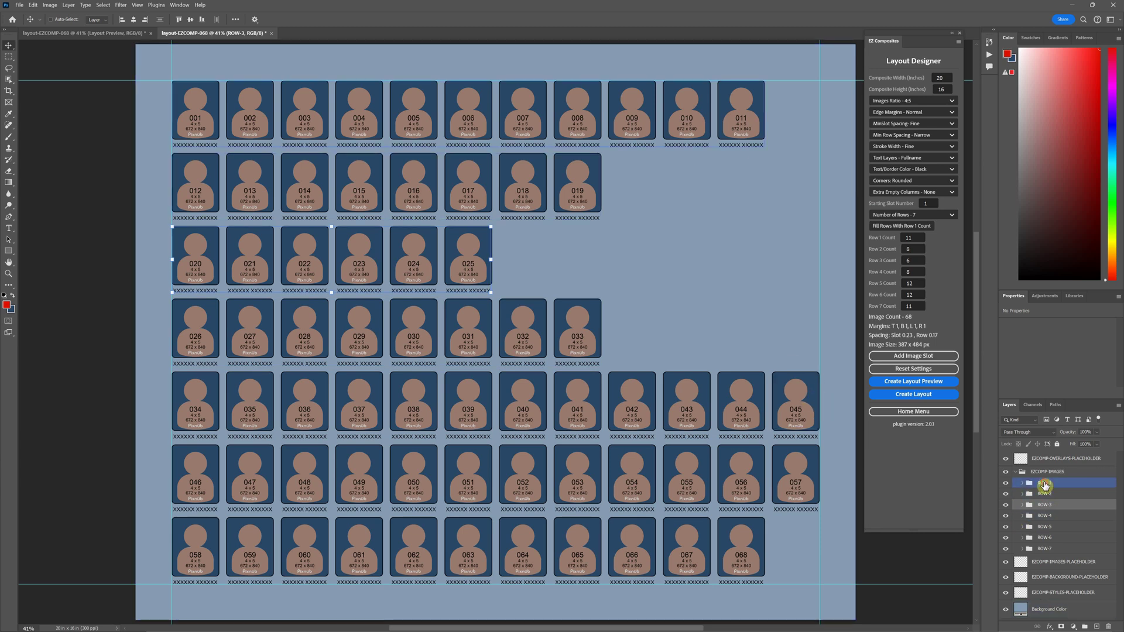
- Center the ROW-1 and ROW-7 groups horizontally on the canvas
{"action": "left_click", "coordinate": [1046, 485]}
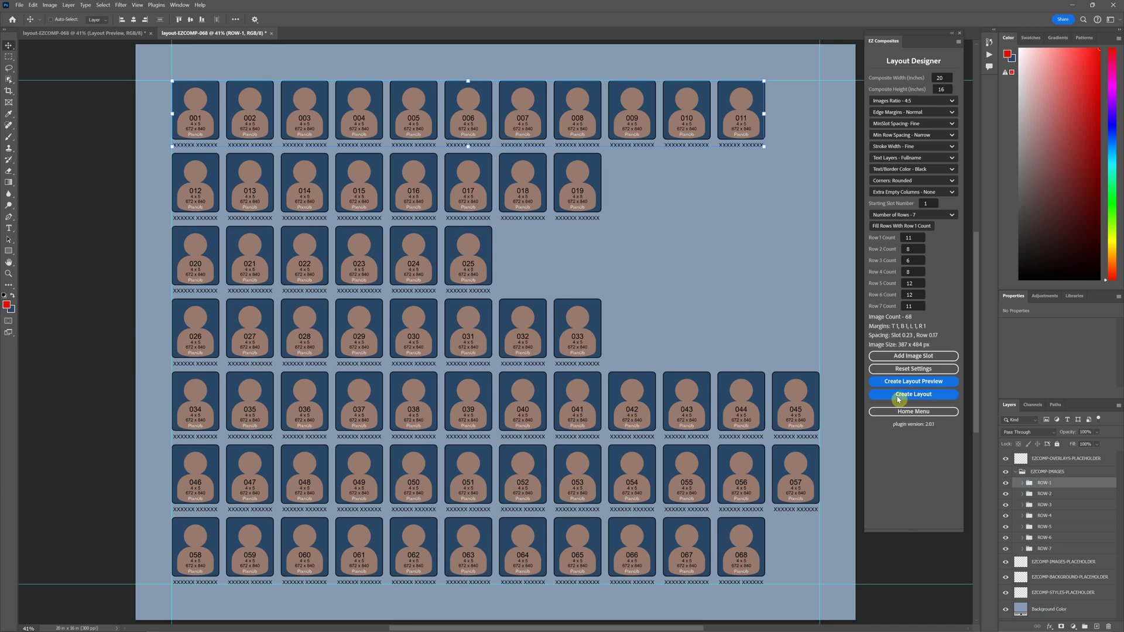
{"action": "left_click", "coordinate": [134, 21]}
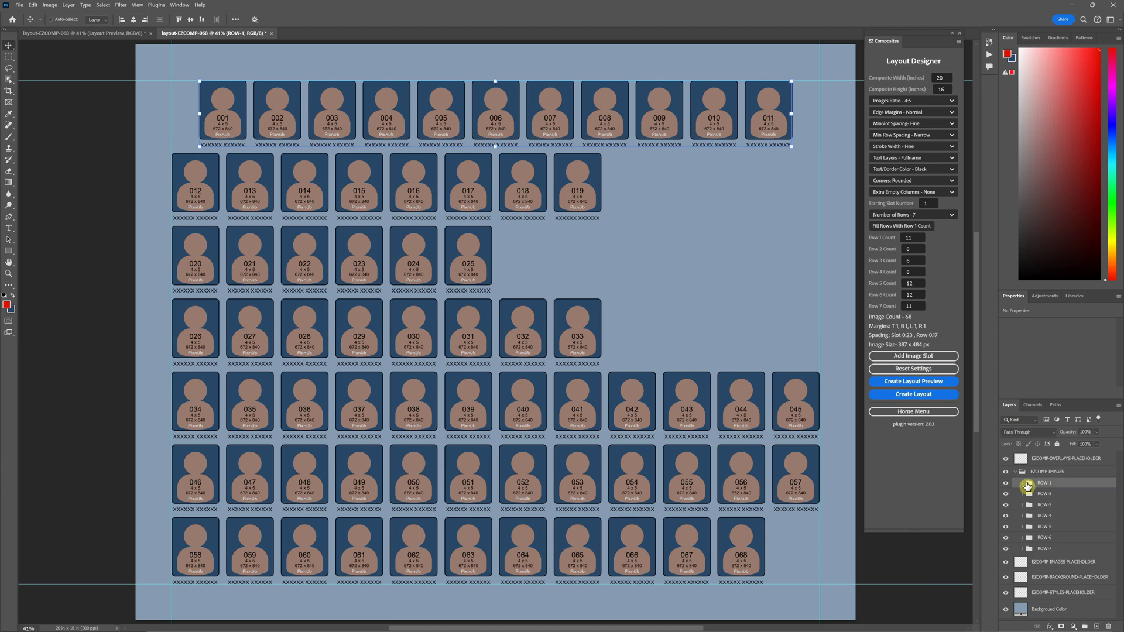
{"action": "left_click", "coordinate": [1044, 548]}
{"action": "left_click", "coordinate": [134, 20]}
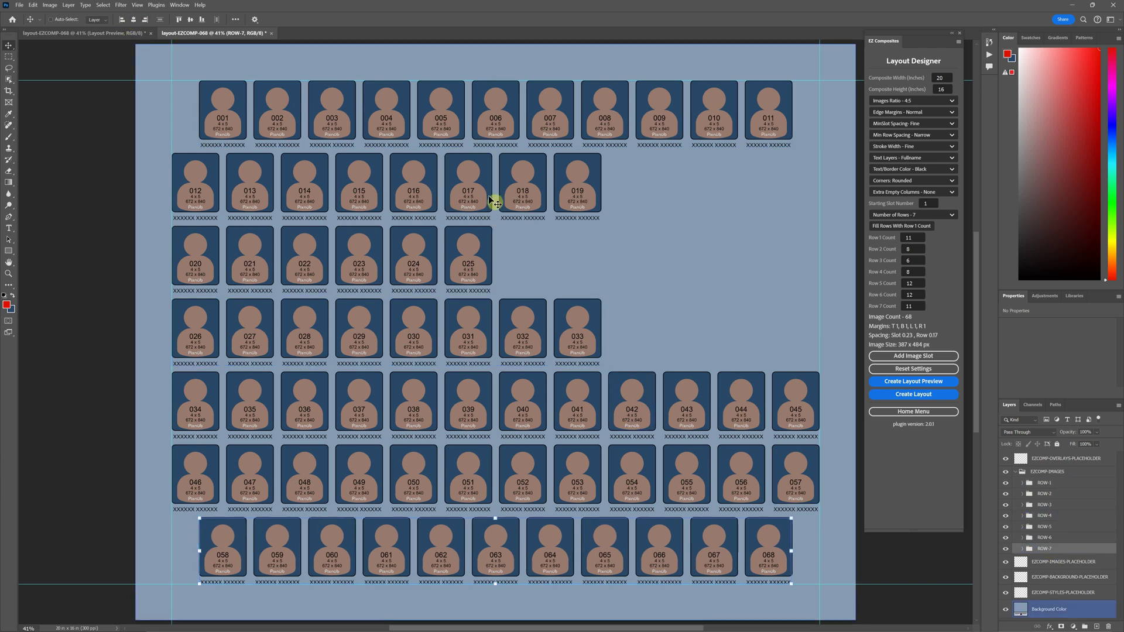
- Expand the ROW-2 group, select slots EZCOMP-016 through EZCOMP-019, and move them along the row to the canvas's right margin guide
{"action": "left_click", "coordinate": [1026, 492]}
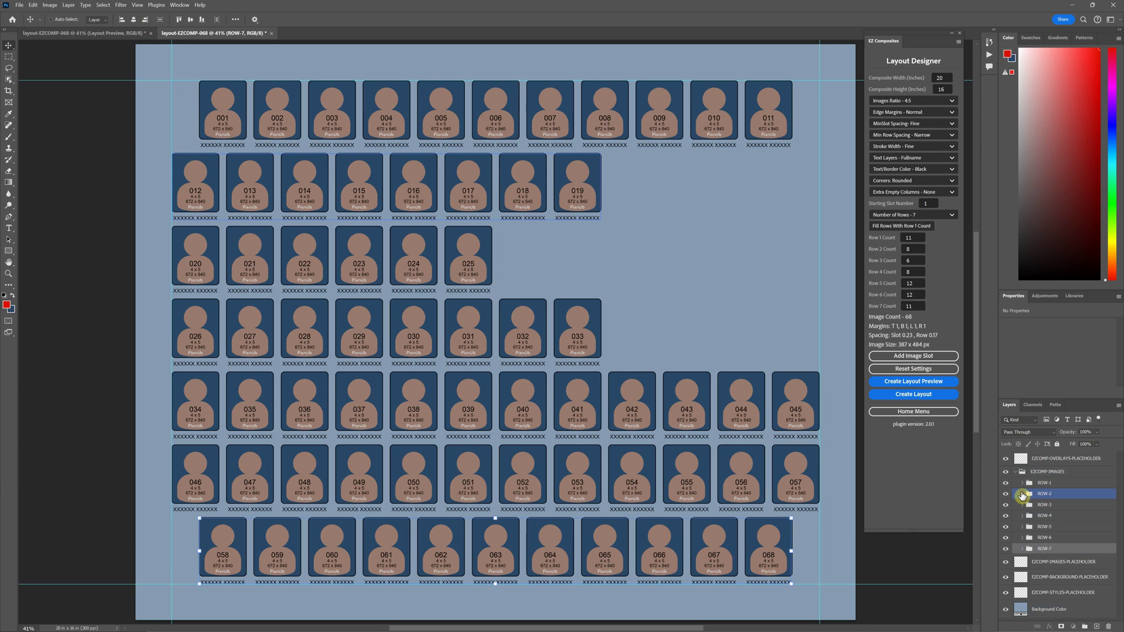
{"action": "left_click", "coordinate": [1022, 493]}
{"action": "left_click", "coordinate": [1064, 549]}
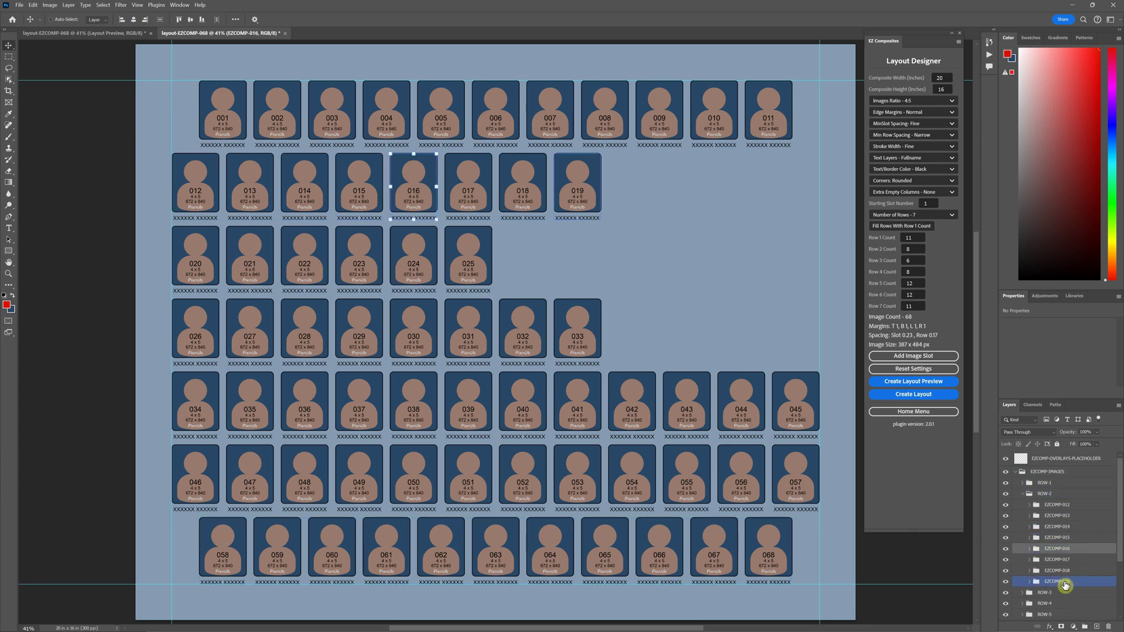
{"action": "left_click", "coordinate": [1063, 572], "text": "shift"}
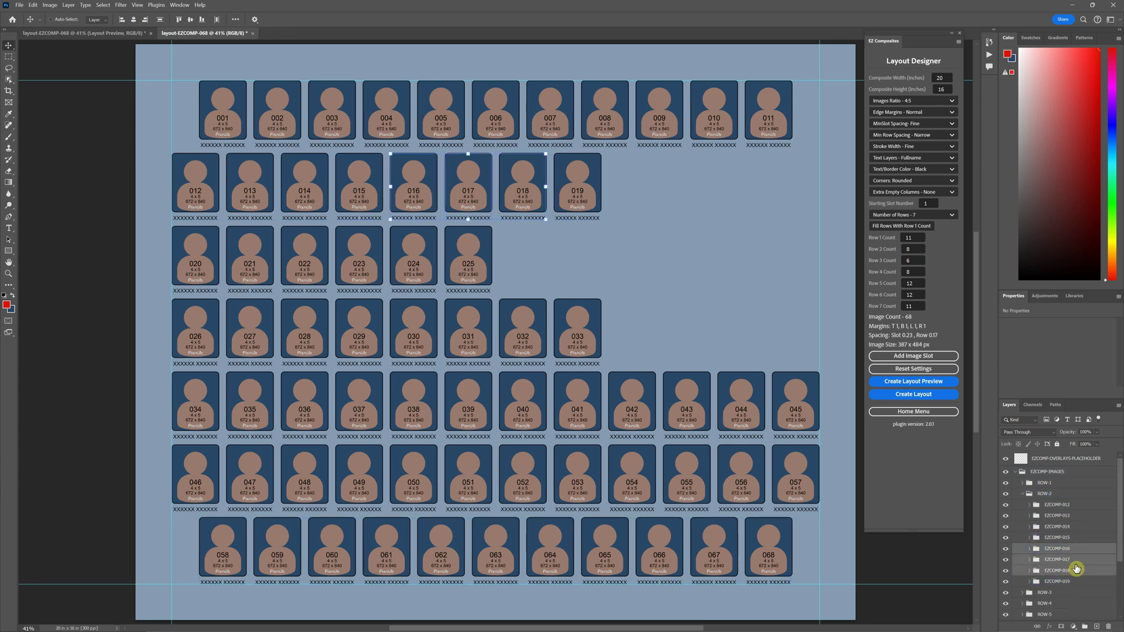
{"action": "left_click", "coordinate": [1054, 580], "text": "shift"}
{"action": "left_click", "coordinate": [1054, 580]}
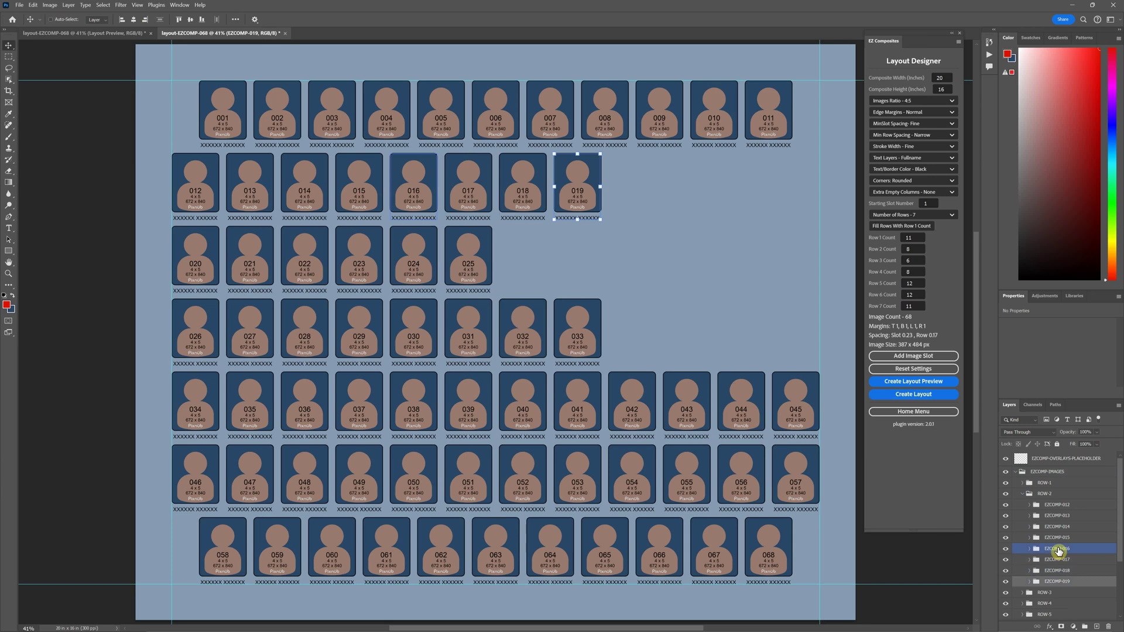
{"action": "left_click", "coordinate": [1057, 551], "text": "shift"}
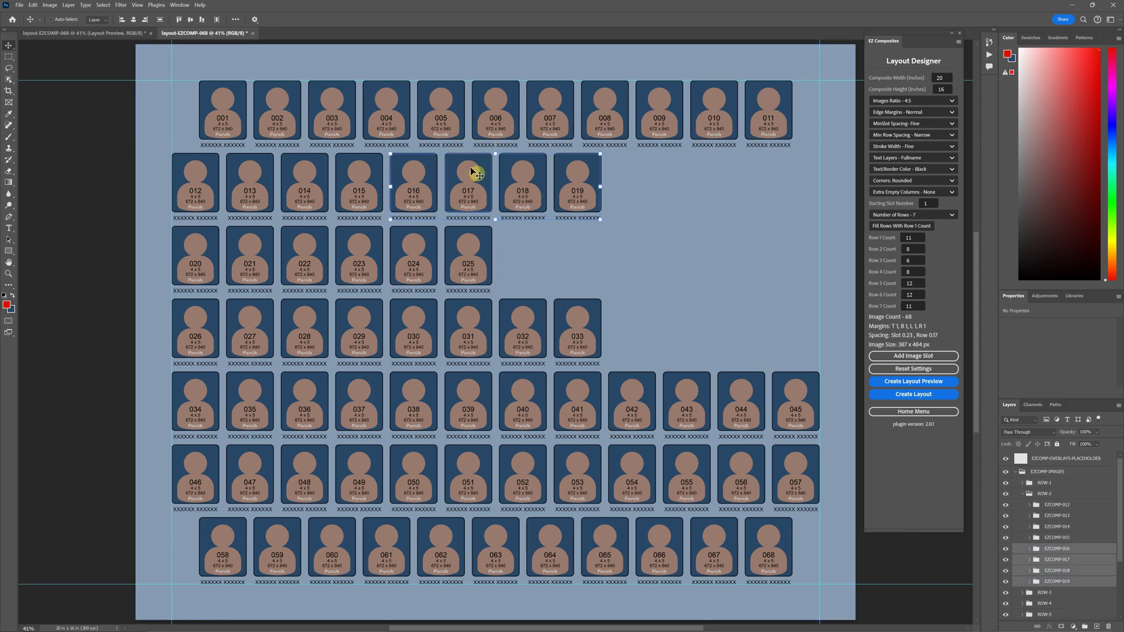
{"action": "left_click_drag", "start_coordinate": [471, 170], "coordinate": [689, 186]}
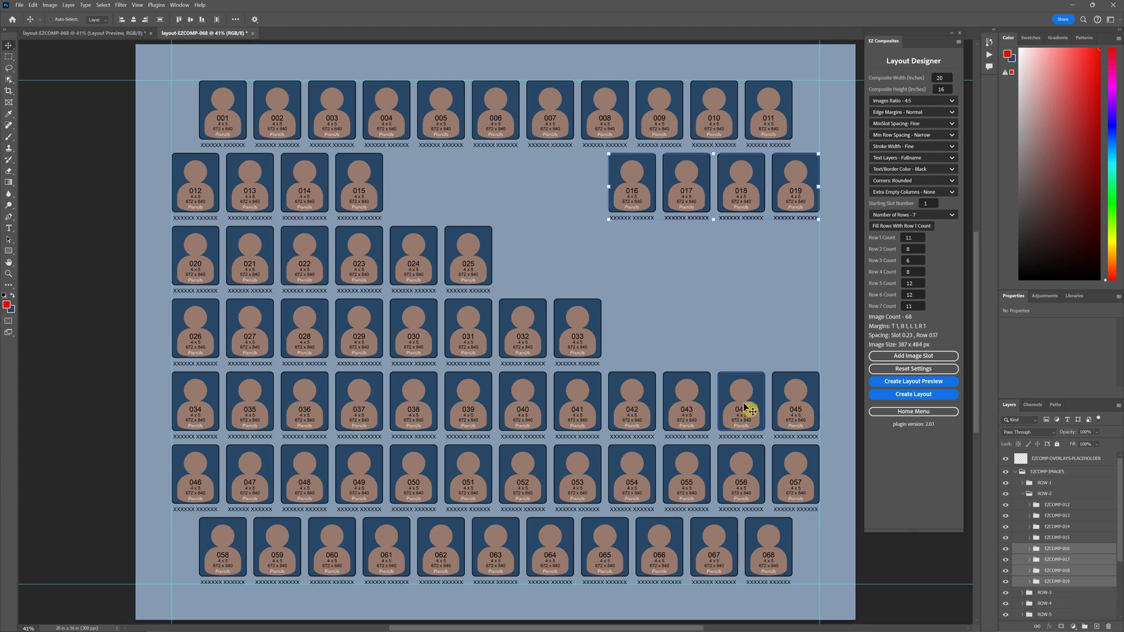
{"action": "key", "text": "ctrl+1"}
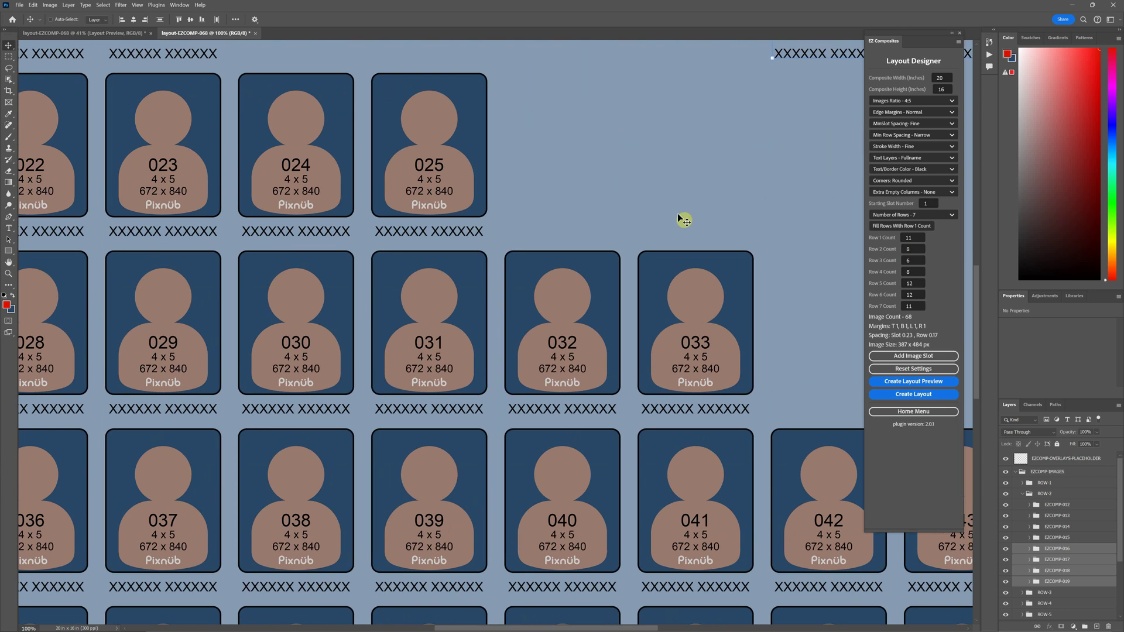
{"action": "key", "text": "h"}
{"action": "key", "text": "v"}
{"action": "left_click_drag", "start_coordinate": [688, 174], "coordinate": [638, 197]}
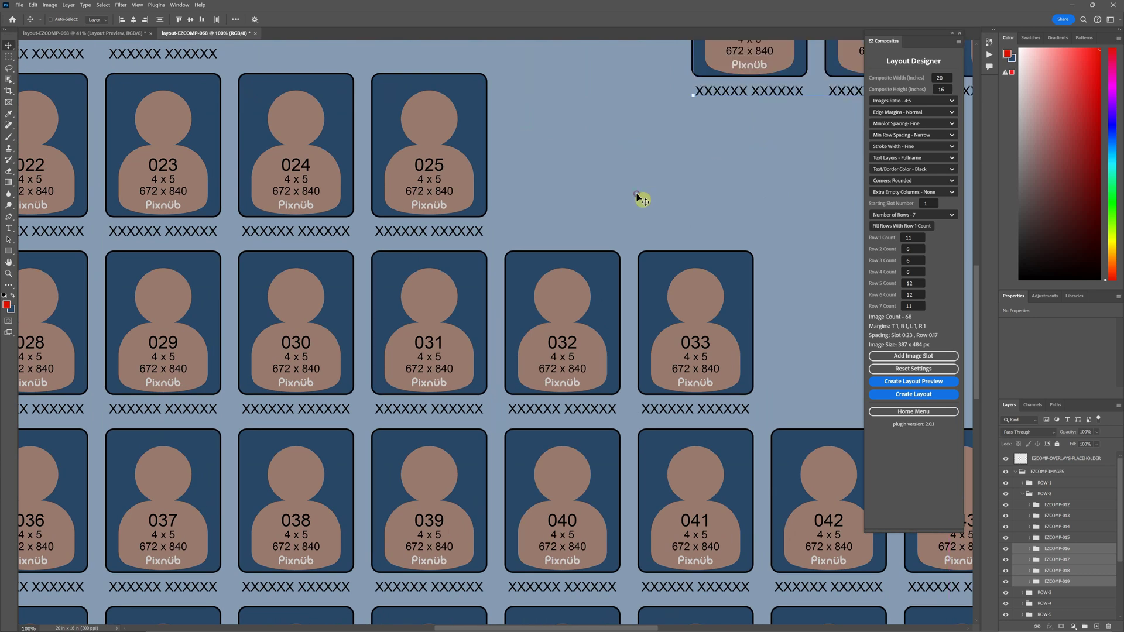
{"action": "key", "text": "ctrl+z"}
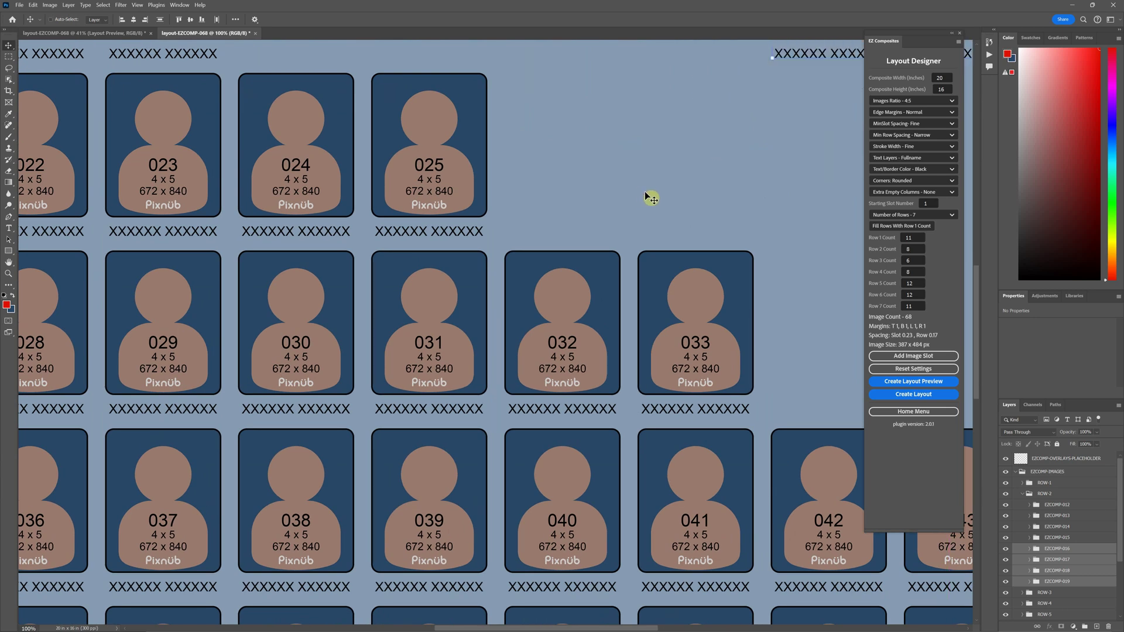
{"action": "left_click_drag", "start_coordinate": [758, 167], "coordinate": [418, 232]}
{"action": "key", "text": "ctrl"}
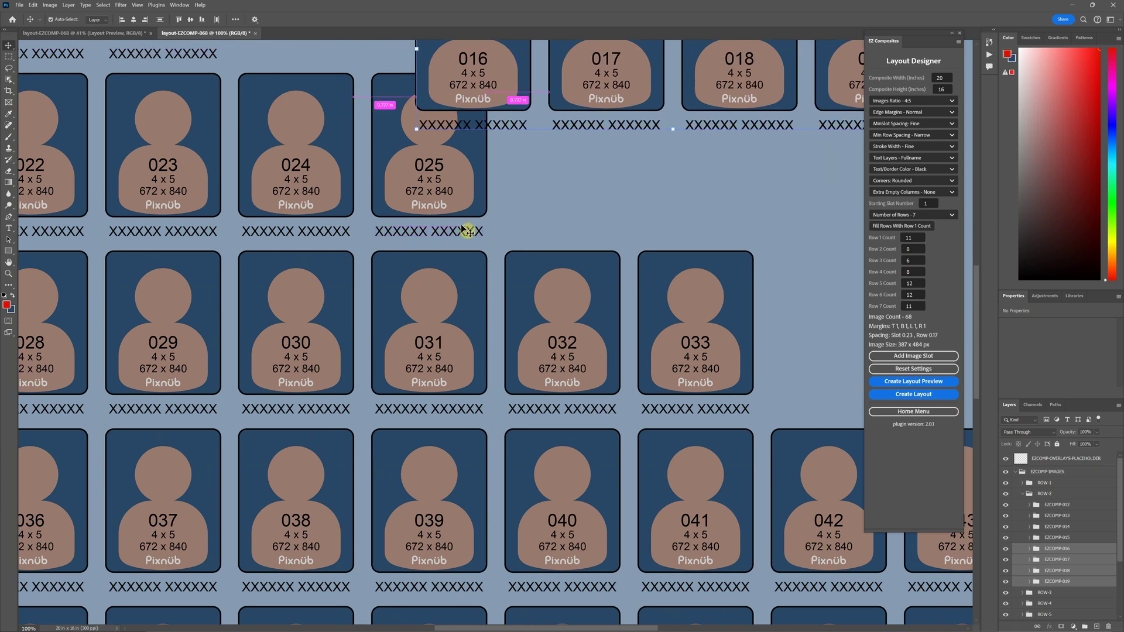
{"action": "key", "text": "ctrl+z"}
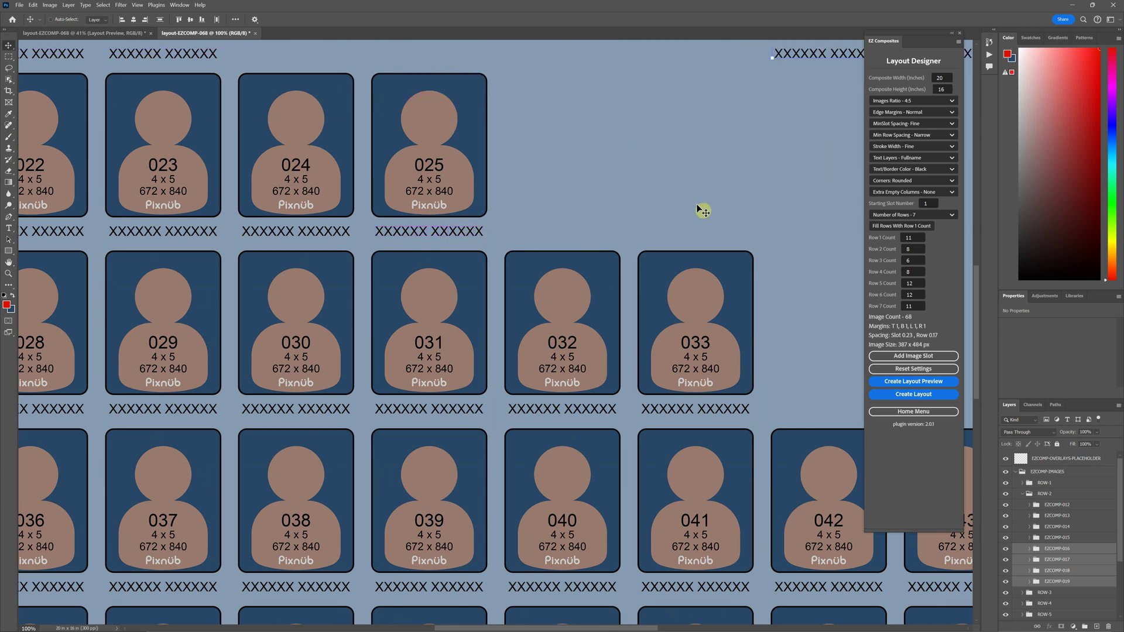
- Check slot 019's outer edge against the right margin guide up close, shifting slots 016 to 019 slightly past it and back onto it
{"action": "key", "text": "h"}
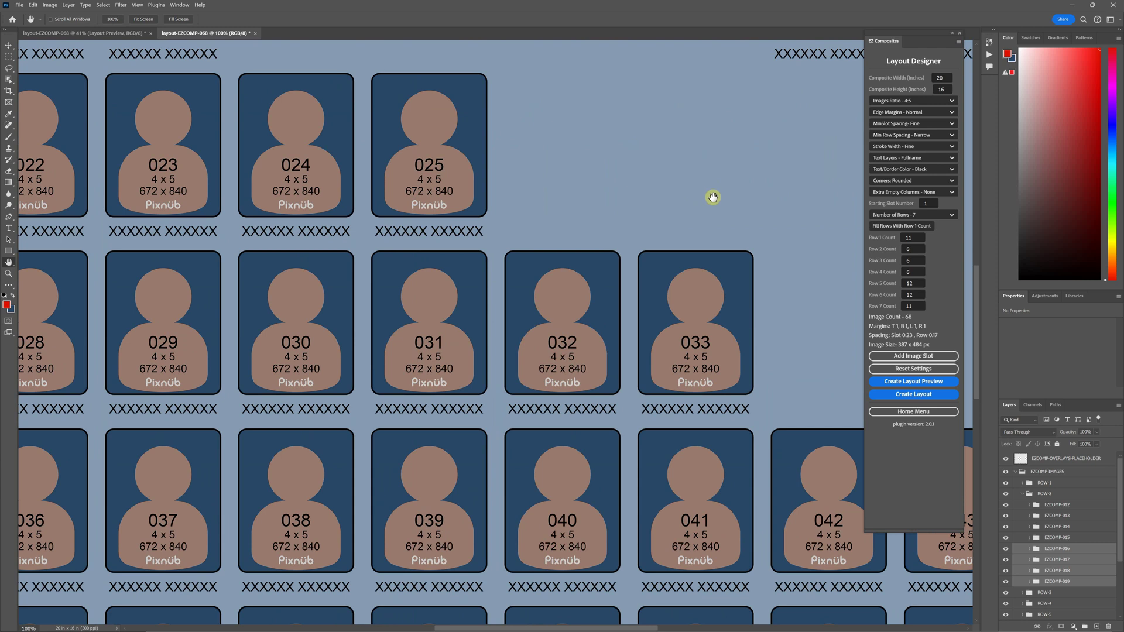
{"action": "left_click_drag", "start_coordinate": [717, 197], "coordinate": [170, 509]}
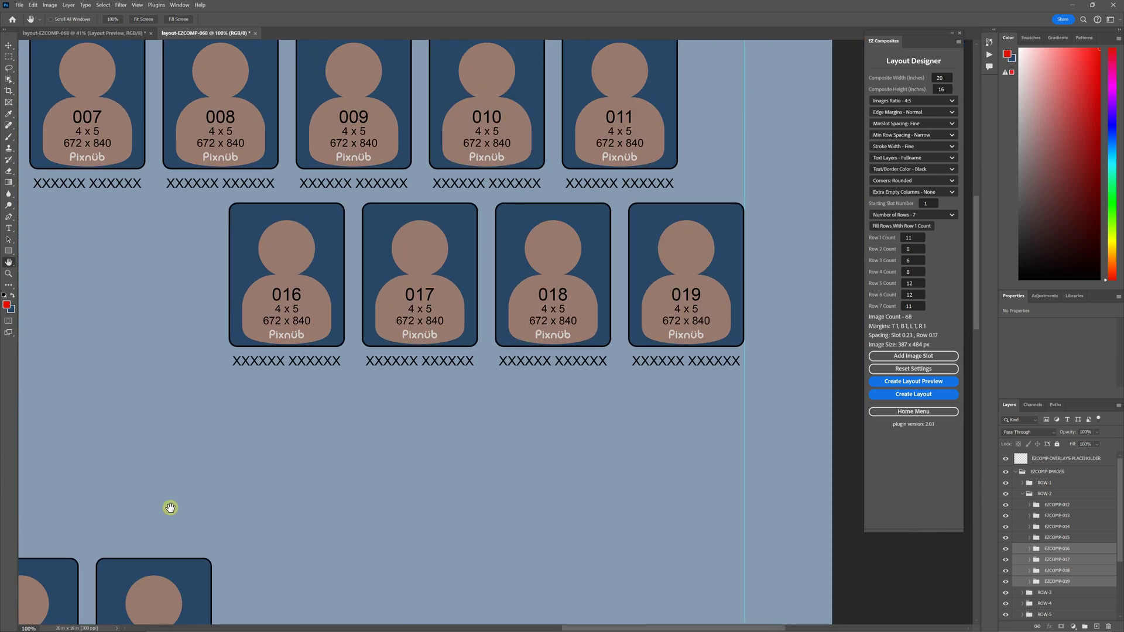
{"action": "left_click_drag", "start_coordinate": [748, 314], "coordinate": [659, 345]}
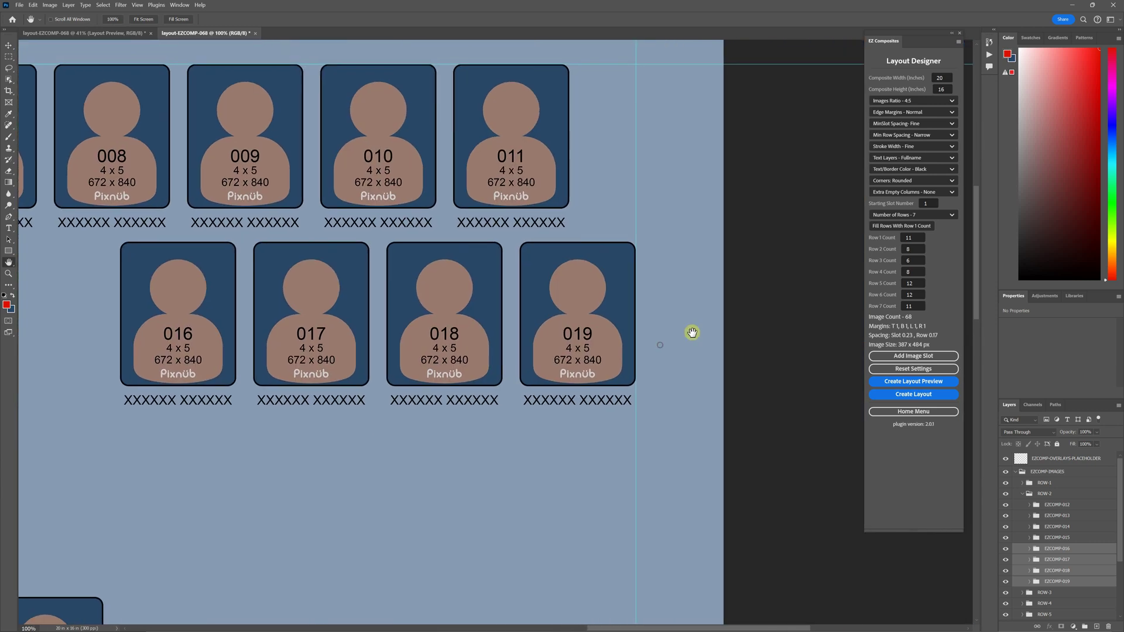
{"action": "scroll", "coordinate": [689, 319], "scroll_direction": "up", "scroll_amount": 2}
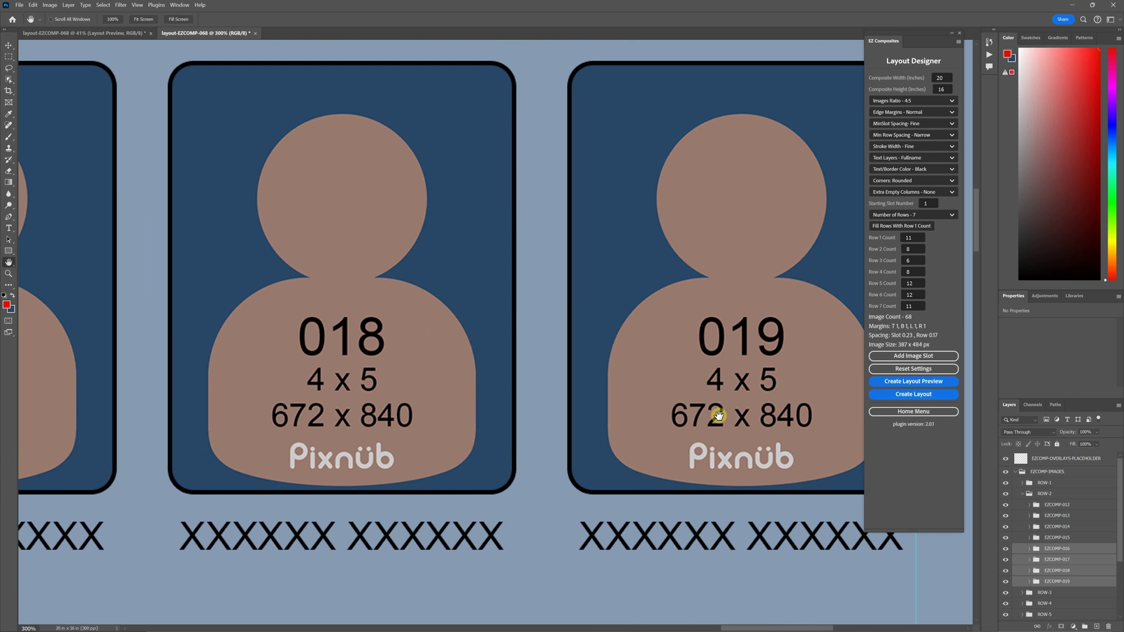
{"action": "left_click_drag", "start_coordinate": [713, 414], "coordinate": [479, 462]}
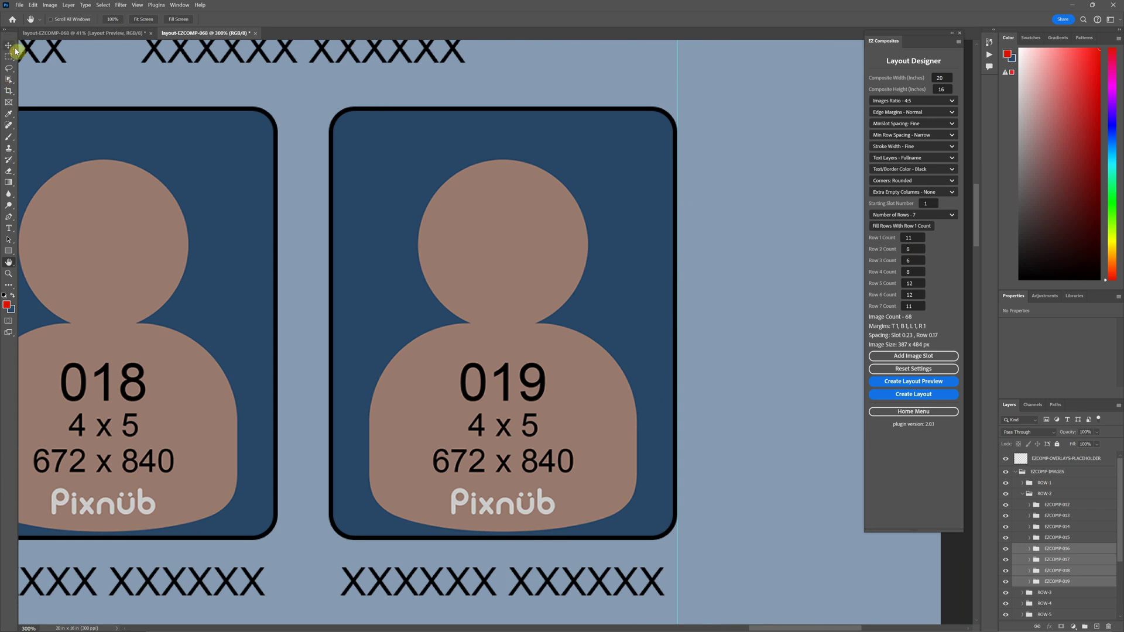
{"action": "key", "text": "v"}
{"action": "left_click_drag", "start_coordinate": [453, 293], "coordinate": [462, 296]}
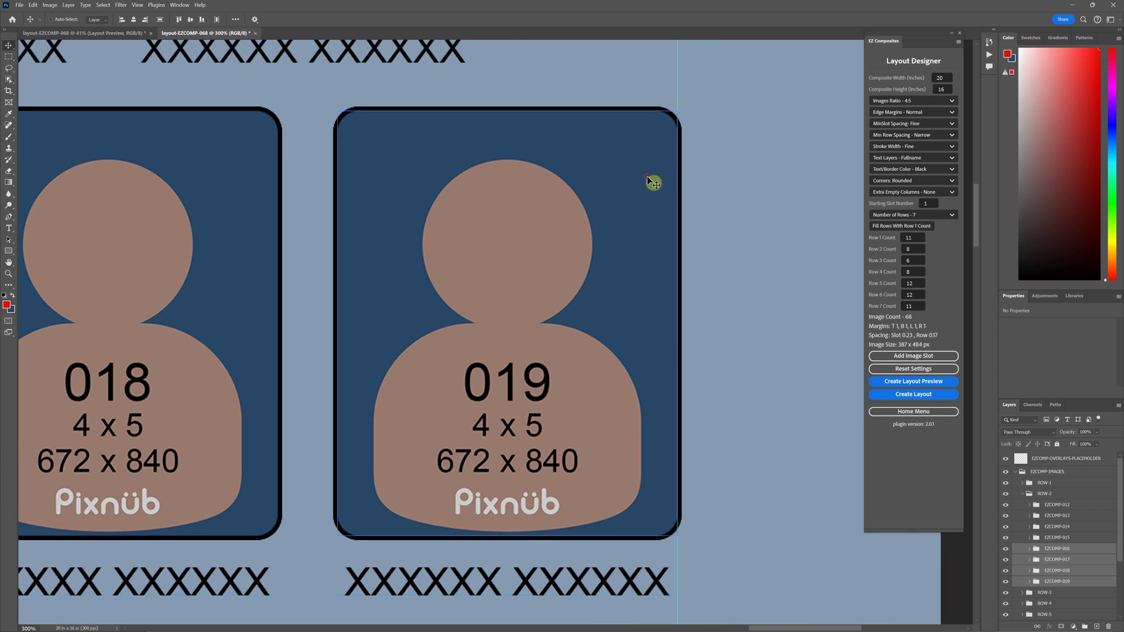
{"action": "left_click_drag", "start_coordinate": [648, 175], "coordinate": [644, 178]}
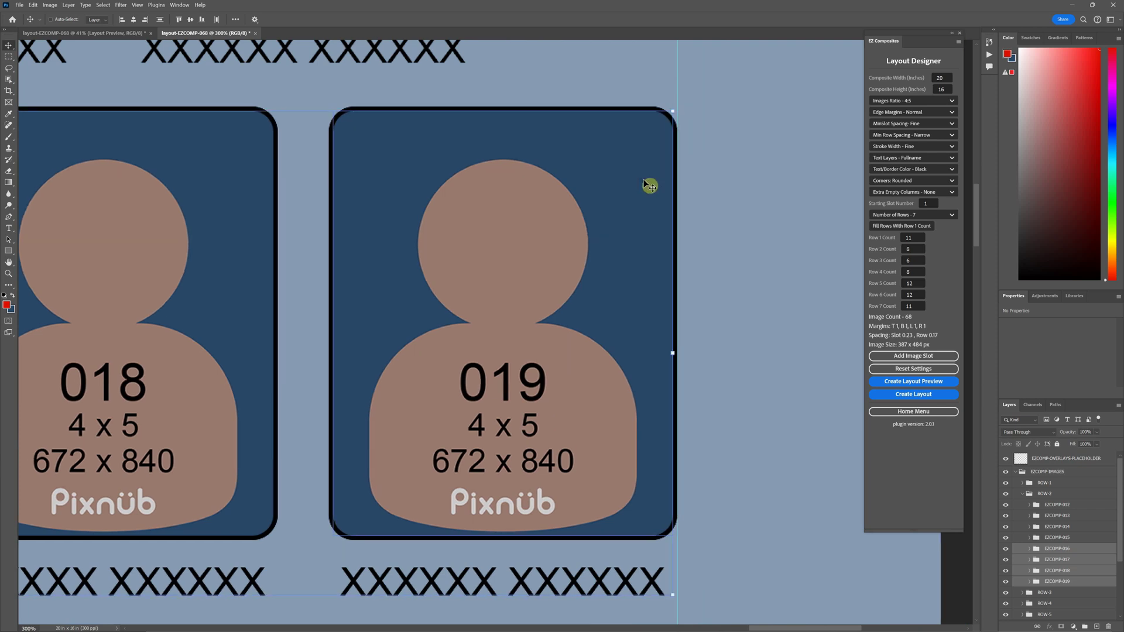
{"action": "key", "text": "ctrl+0"}
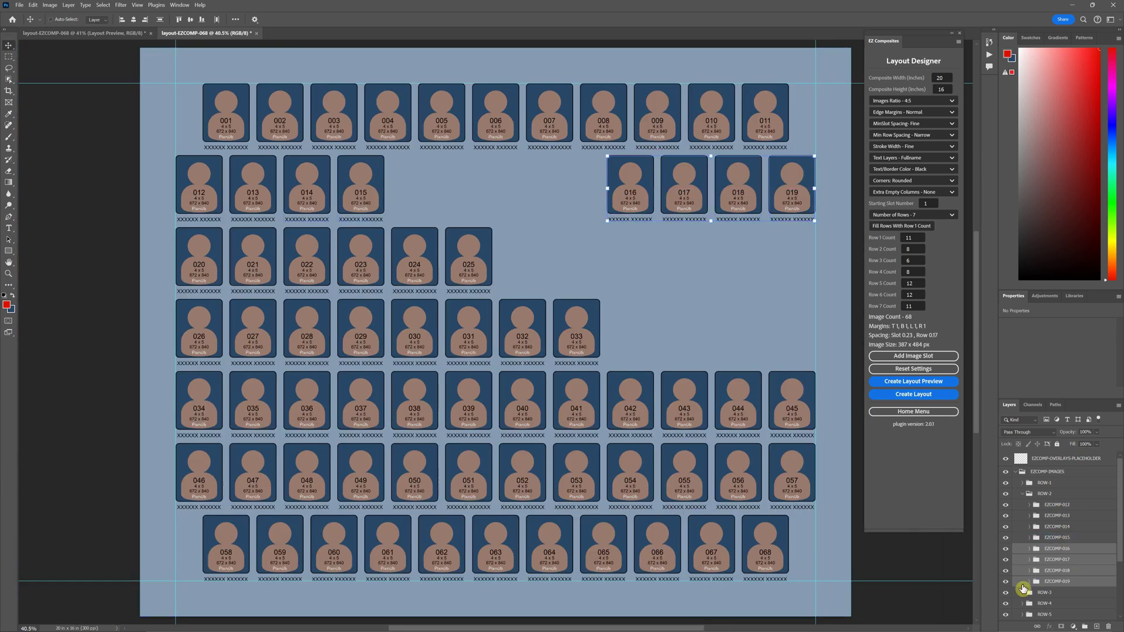
- Expand the ROW-3 group, select slots EZCOMP-023 through EZCOMP-025, and move them along the row to the right margin guide
{"action": "left_click", "coordinate": [1036, 592]}
{"action": "scroll", "coordinate": [1035, 586], "scroll_direction": "down", "scroll_amount": 3}
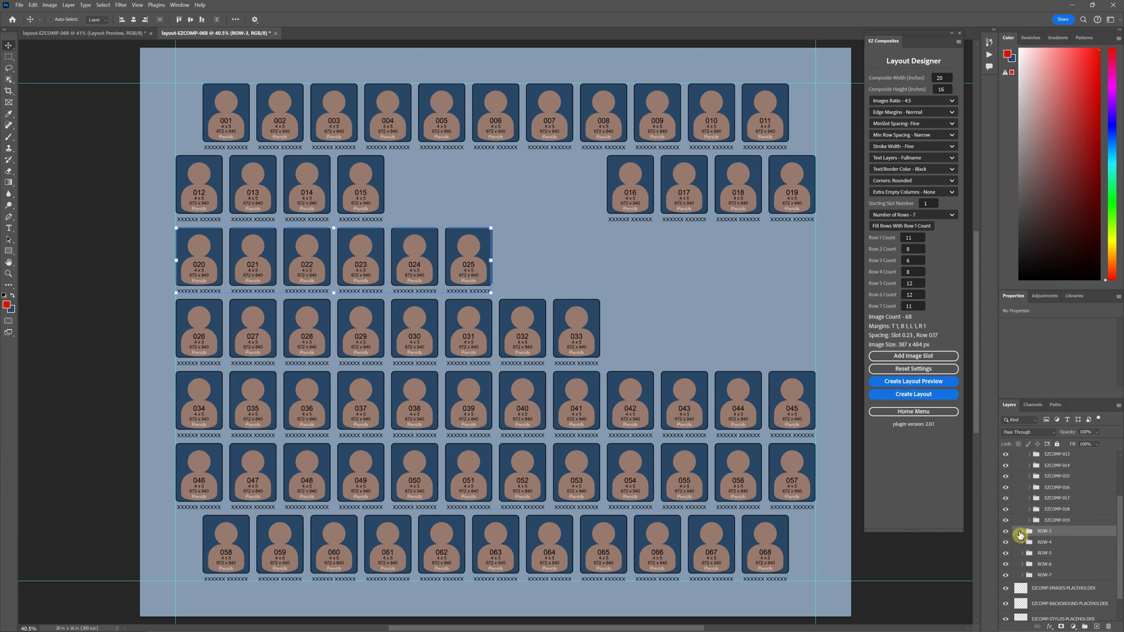
{"action": "left_click", "coordinate": [1022, 532]}
{"action": "left_click", "coordinate": [1059, 575]}
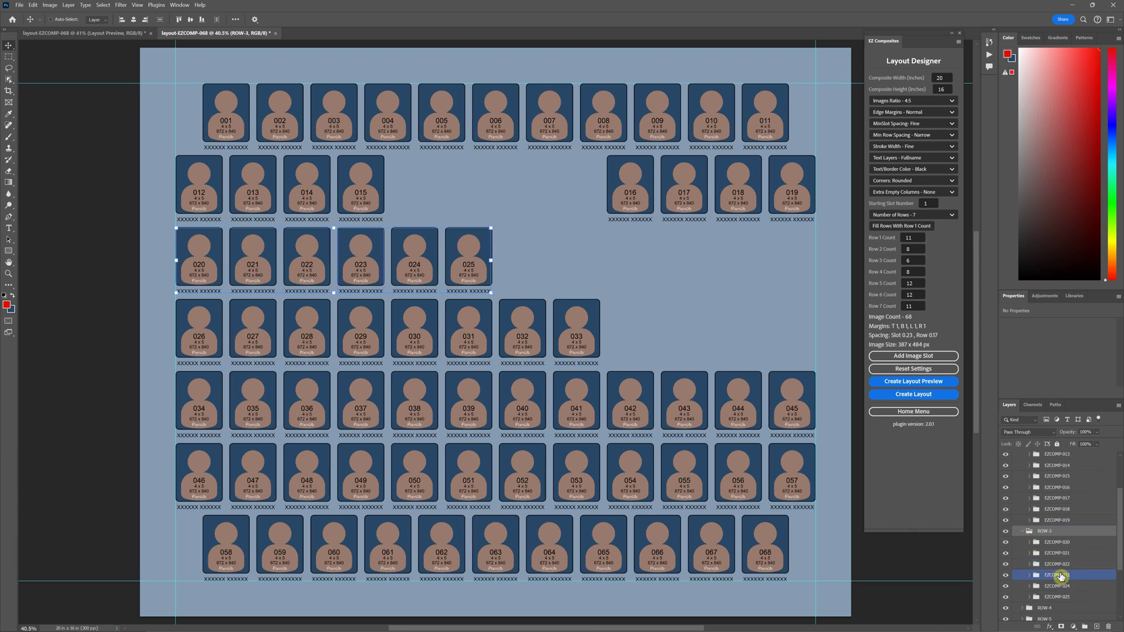
{"action": "left_click", "coordinate": [1061, 593], "text": "shift"}
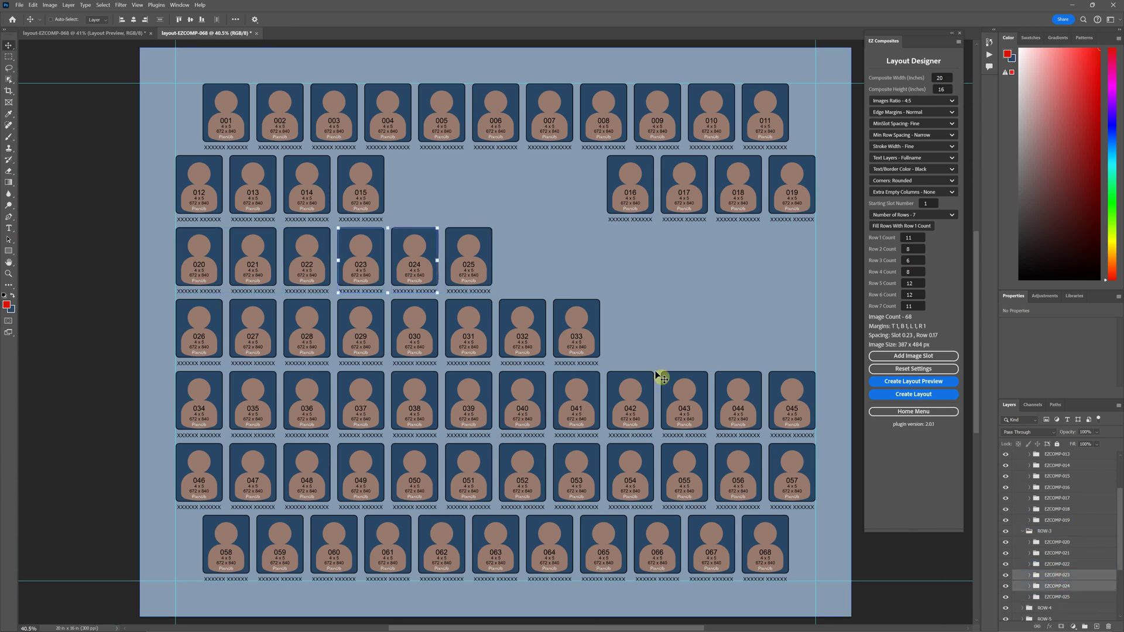
{"action": "left_click", "coordinate": [1054, 564]}
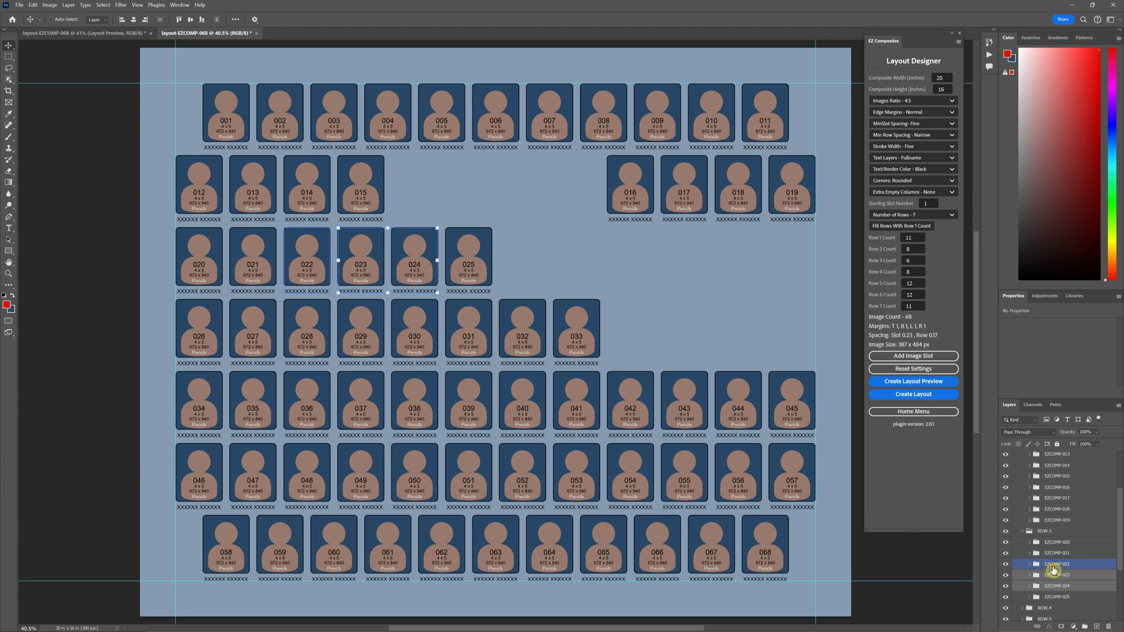
{"action": "left_click", "coordinate": [1064, 587], "text": "shift"}
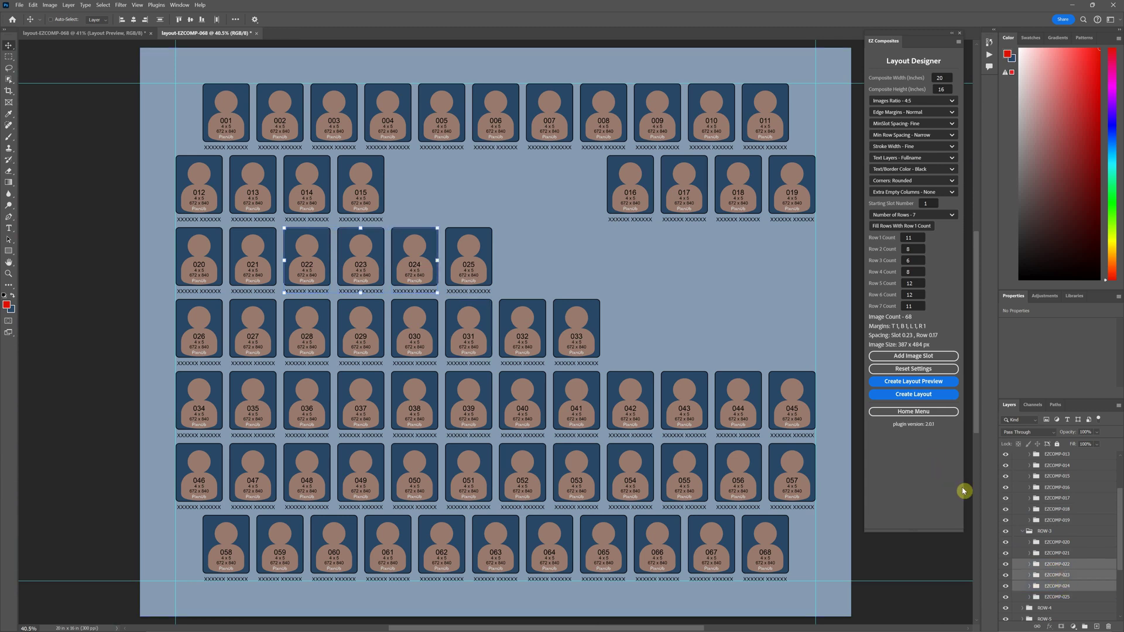
{"action": "left_click", "coordinate": [1071, 597]}
{"action": "left_click", "coordinate": [1063, 576], "text": "shift"}
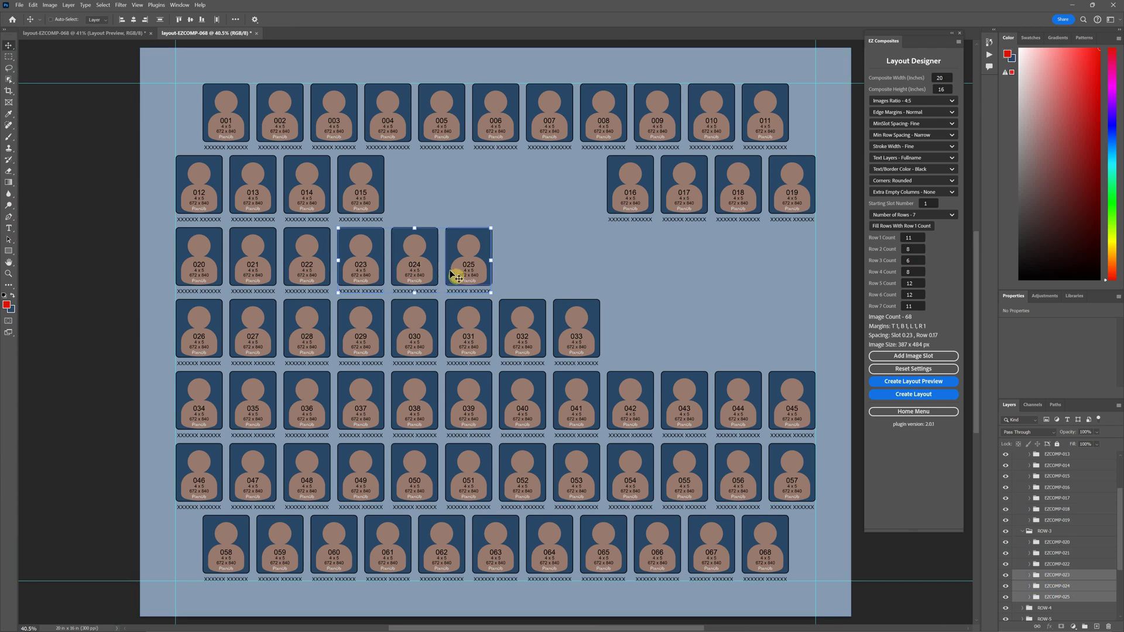
{"action": "left_click_drag", "start_coordinate": [462, 275], "coordinate": [784, 274]}
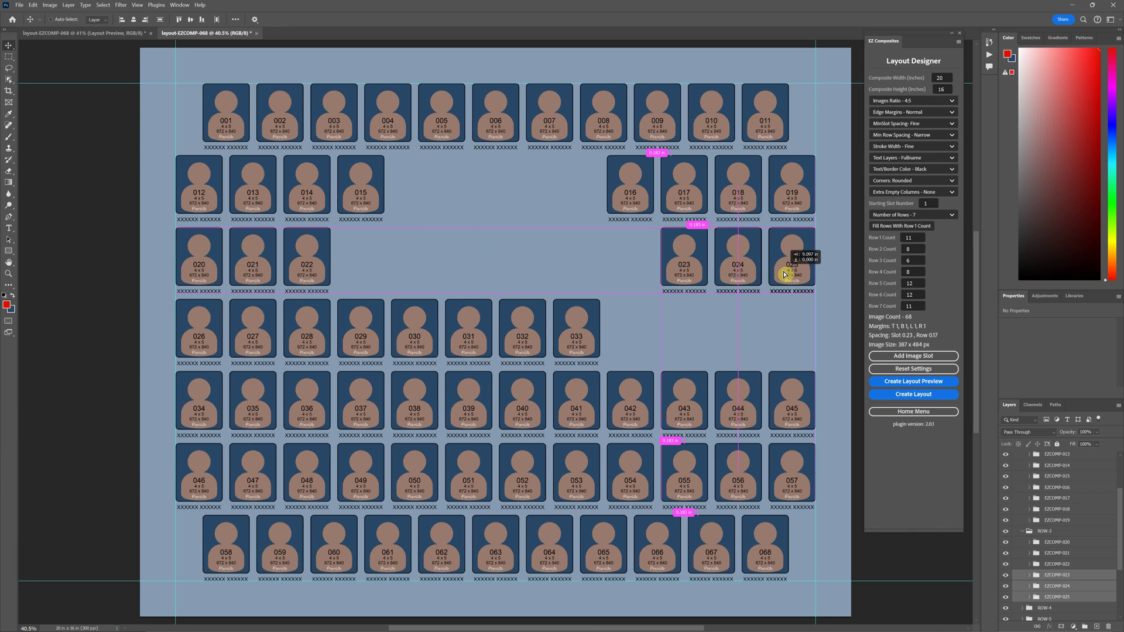
{"action": "left_click_drag", "start_coordinate": [785, 274], "coordinate": [785, 274]}
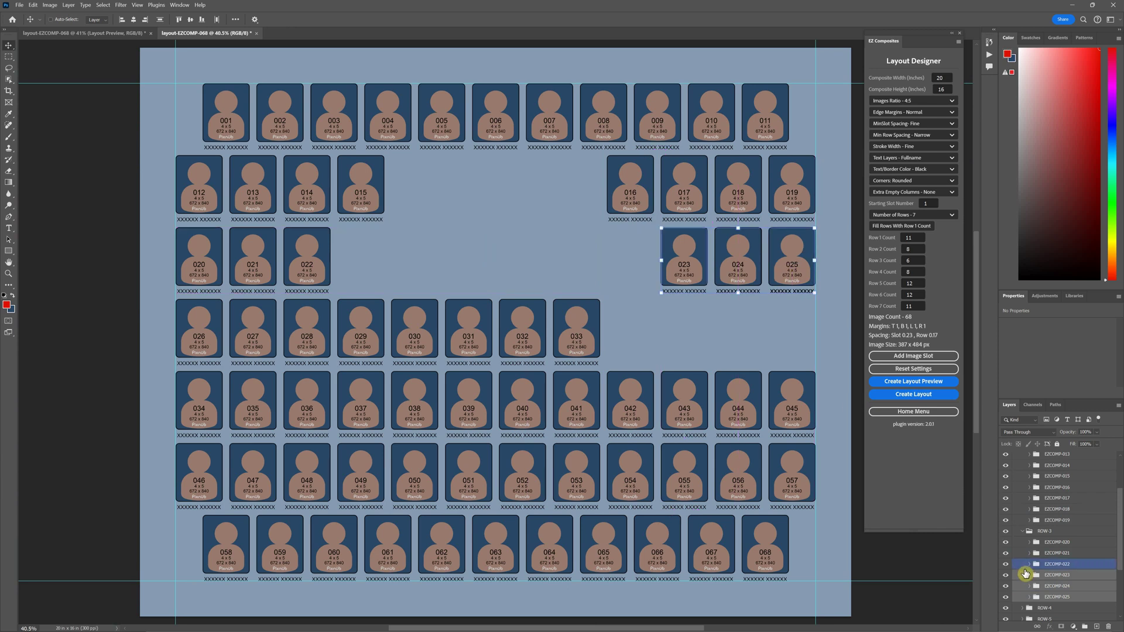
- Collapse ROW-3, expand ROW-4, and move slots EZCOMP-030 through EZCOMP-033 along their row to the right margin guide
{"action": "left_click", "coordinate": [1032, 531]}
{"action": "left_click", "coordinate": [1022, 531]}
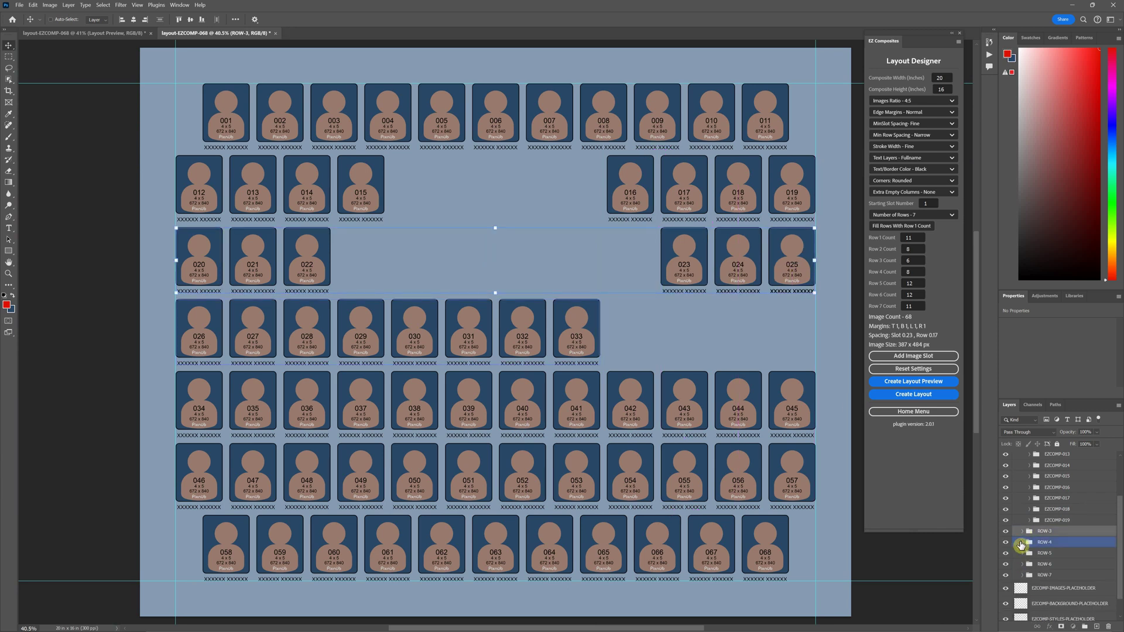
{"action": "left_click", "coordinate": [1021, 545]}
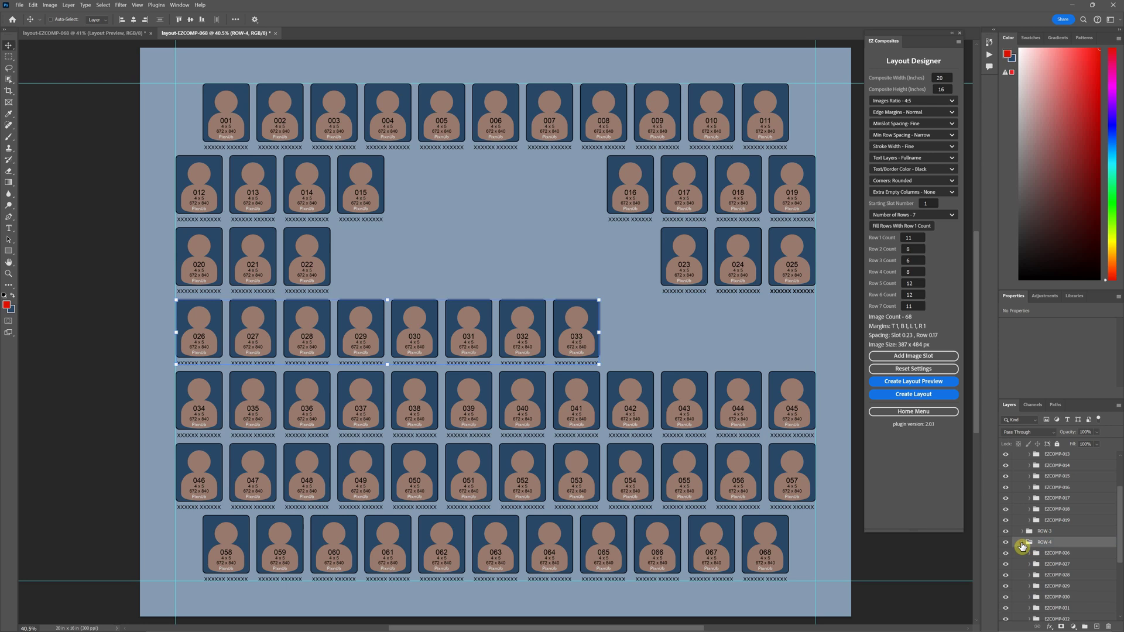
{"action": "left_click", "coordinate": [1021, 542]}
{"action": "left_click", "coordinate": [1053, 505]}
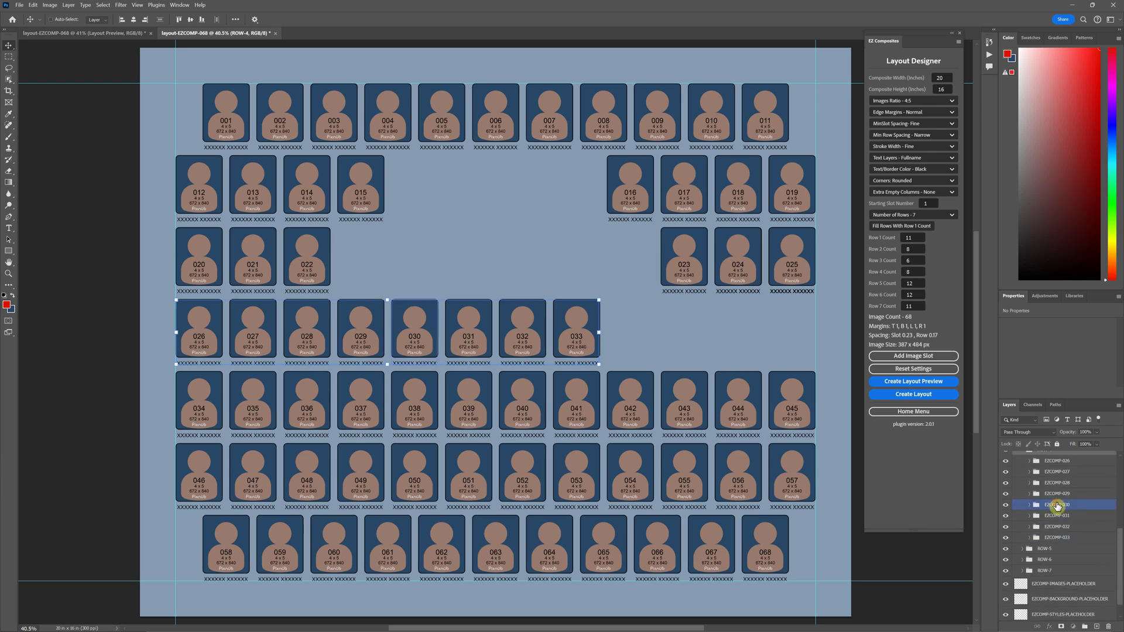
{"action": "left_click", "coordinate": [1060, 537], "text": "shift"}
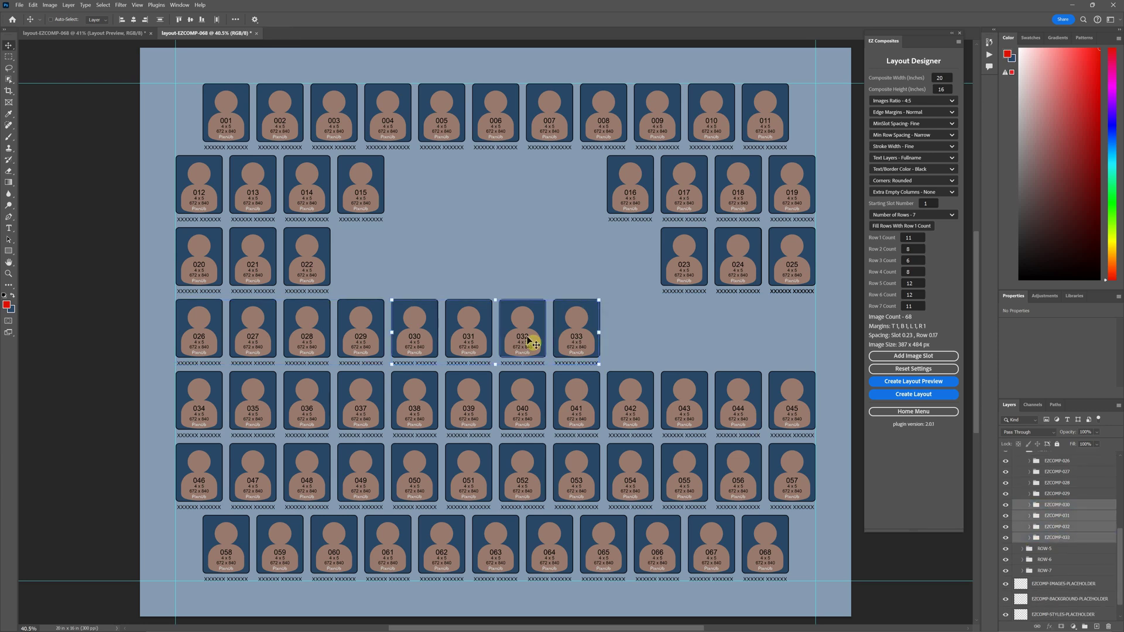
{"action": "left_click_drag", "start_coordinate": [529, 342], "coordinate": [745, 357]}
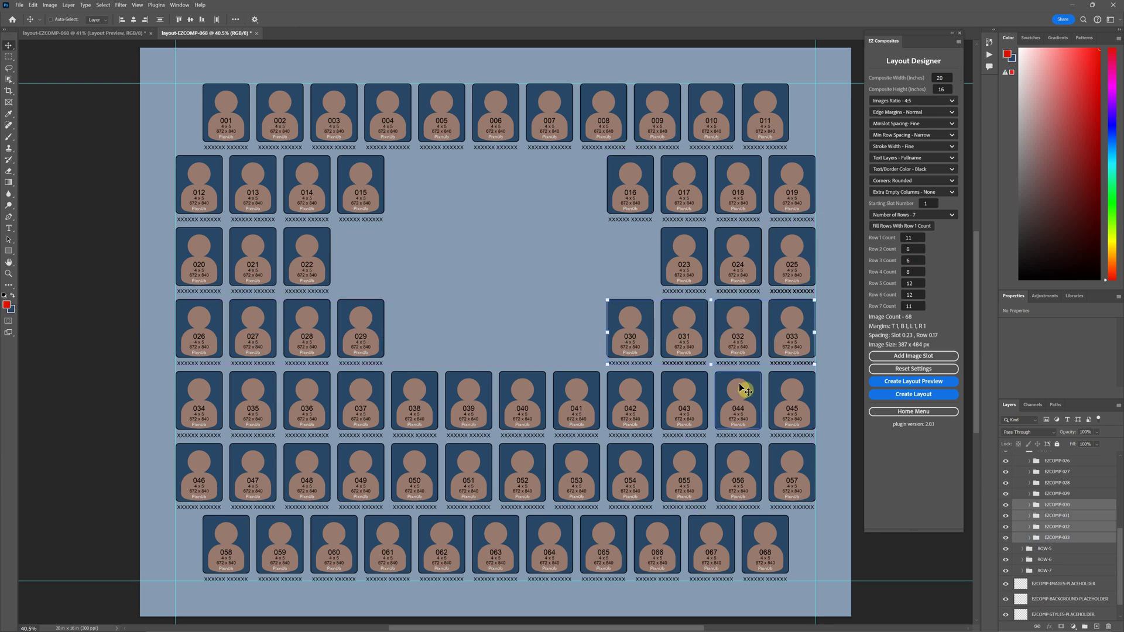
{"action": "key", "text": "ctrl+minus"}
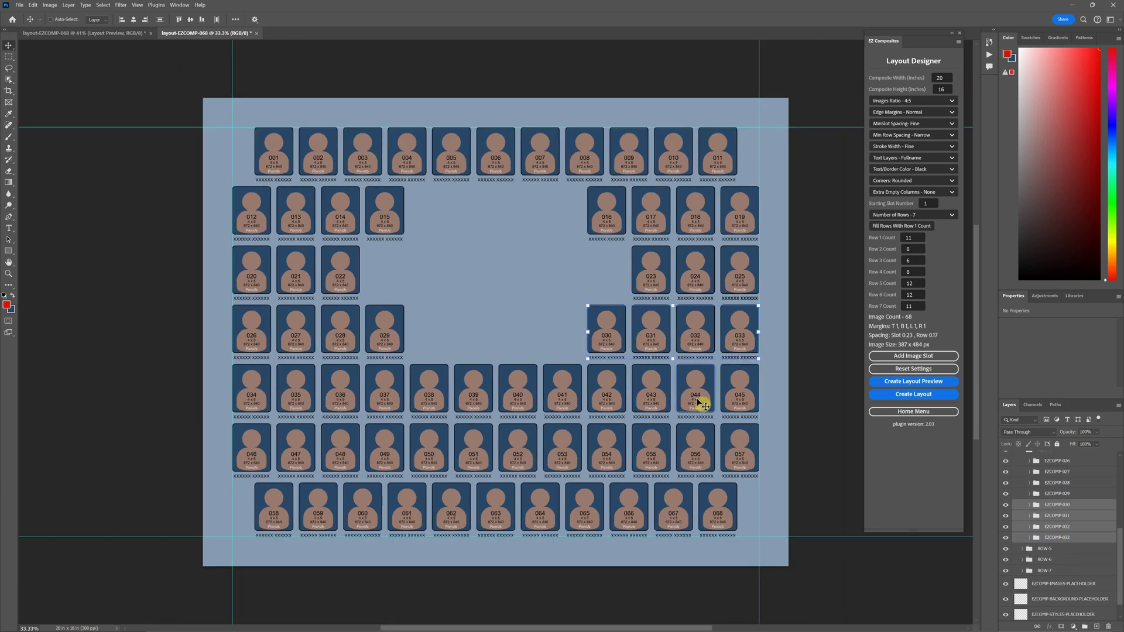